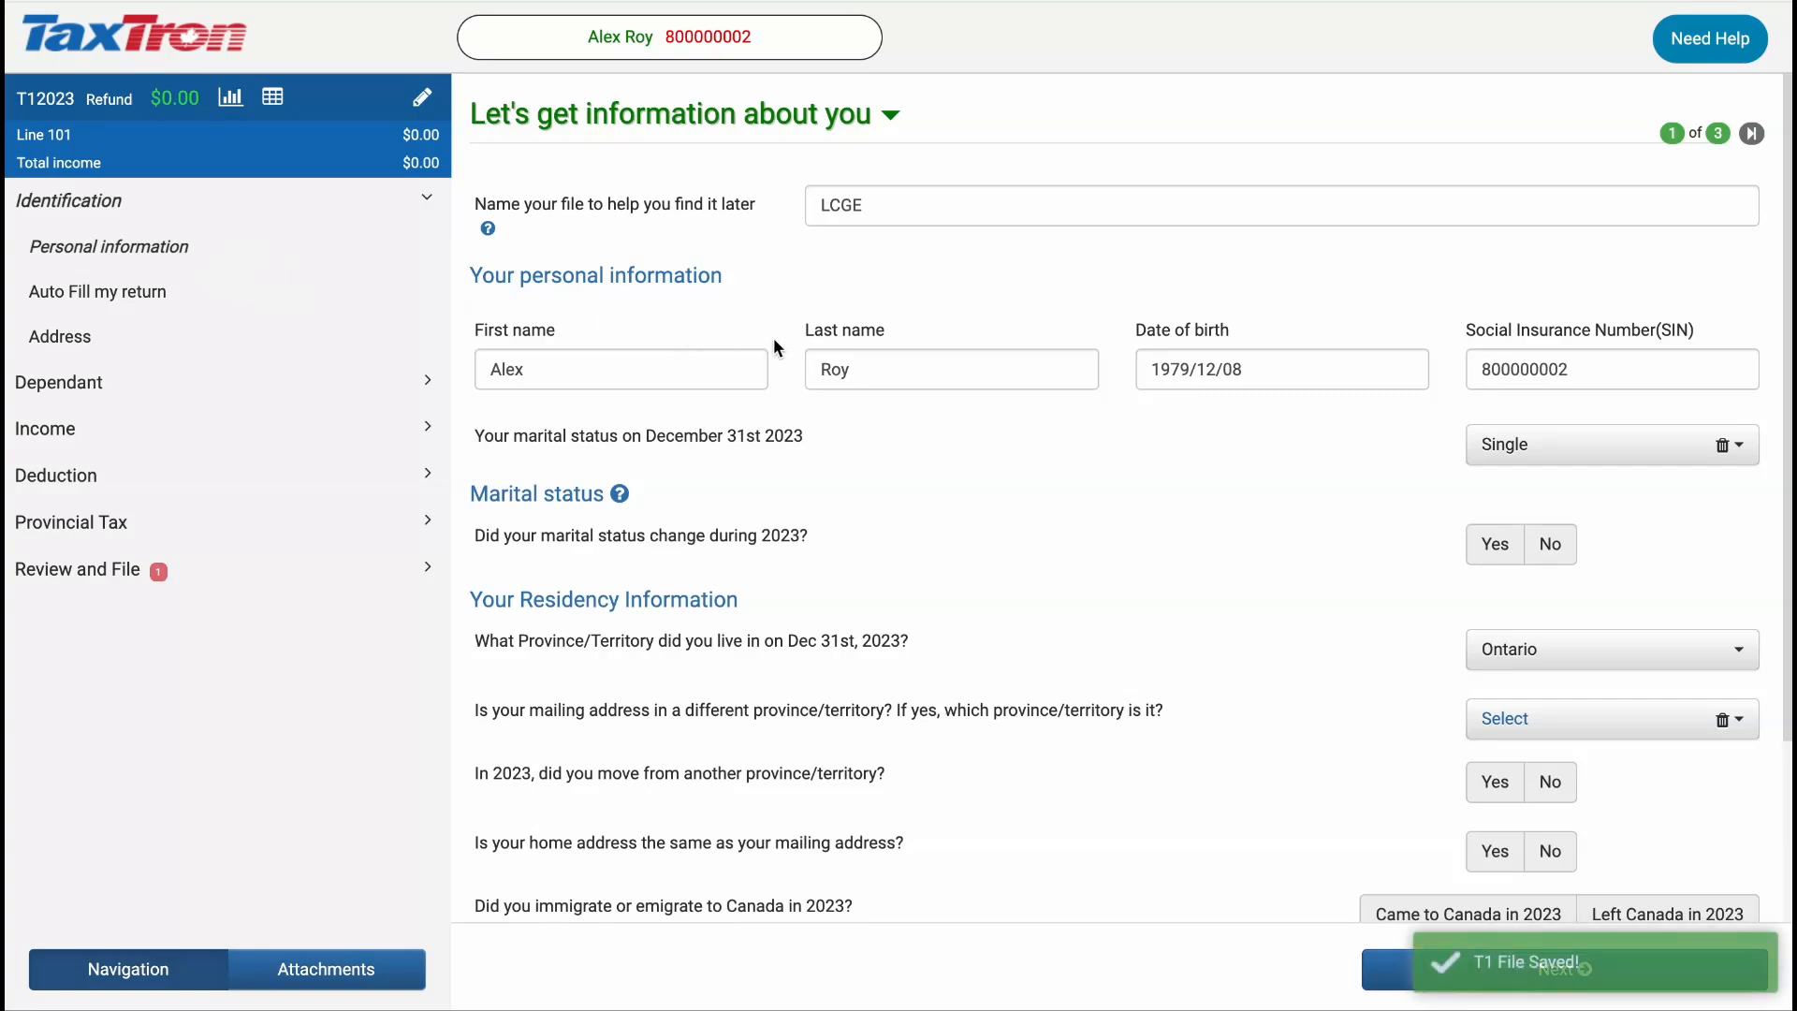
In the income questionnaire, answer Yes to having worked in 2023 and select the T4 slip
{"action": "left_click", "coordinate": [272, 439]}
{"action": "left_click", "coordinate": [165, 475]}
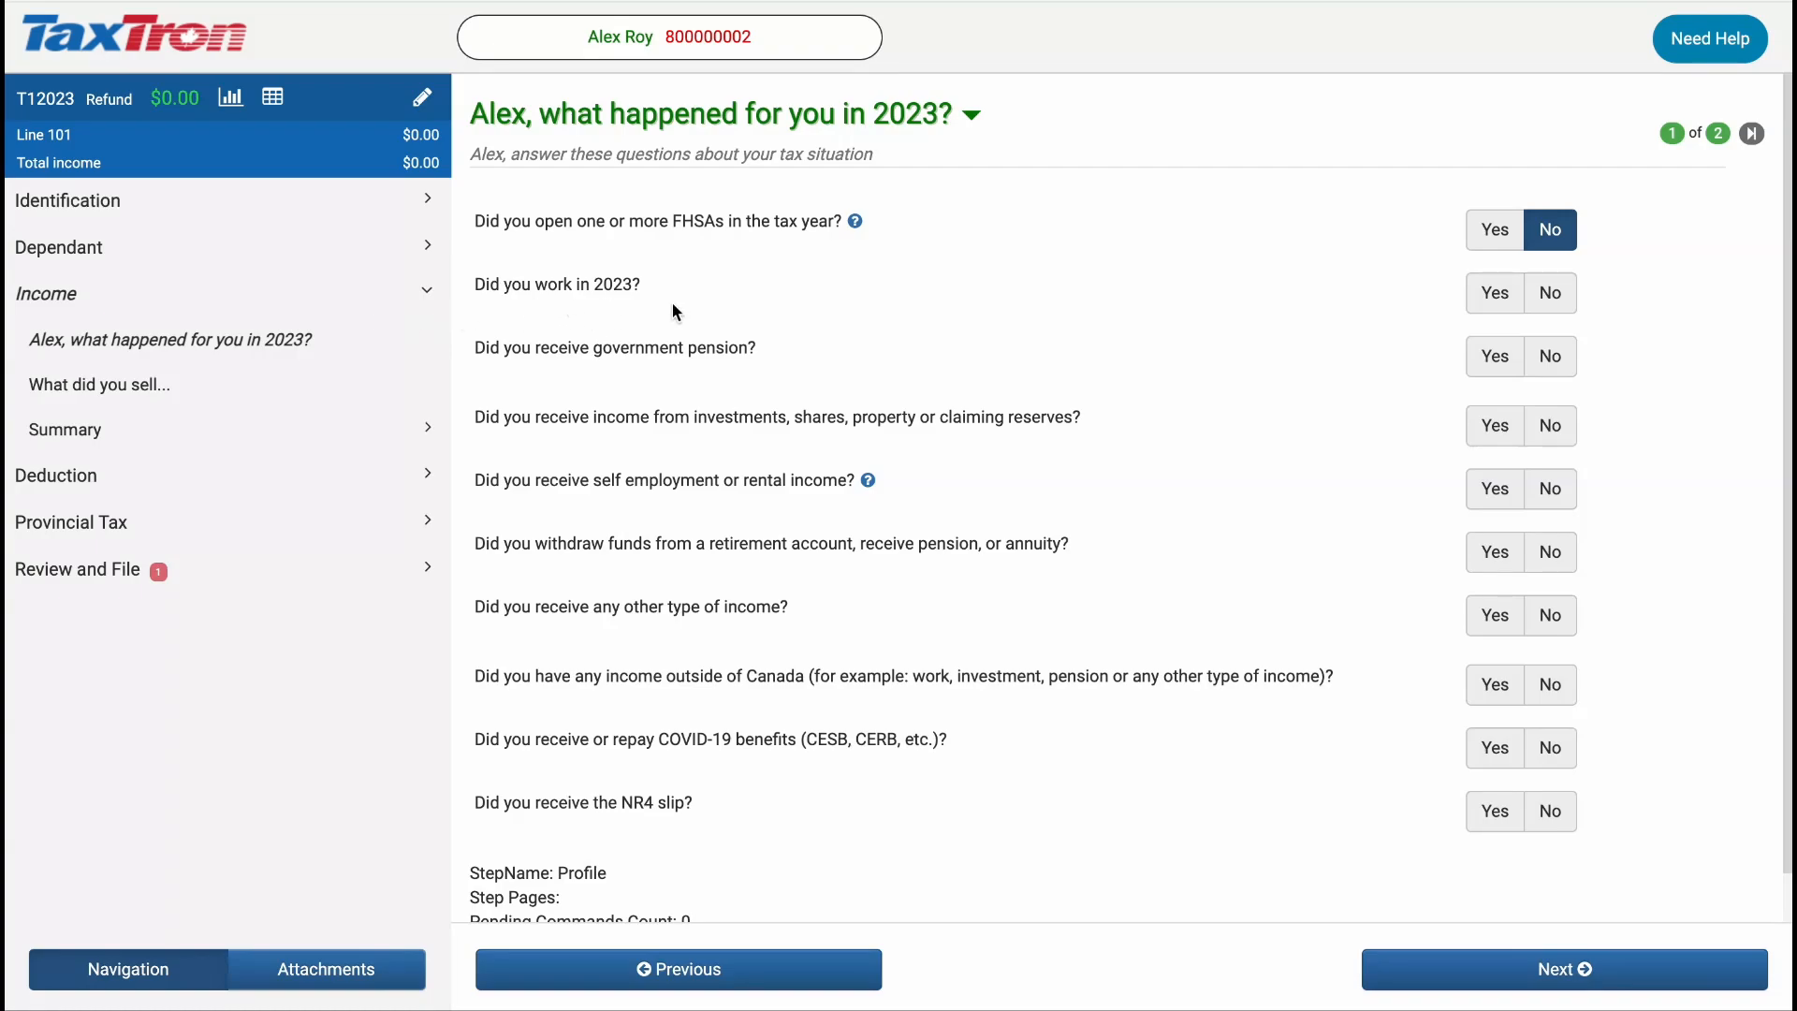
{"action": "left_click", "coordinate": [1490, 298]}
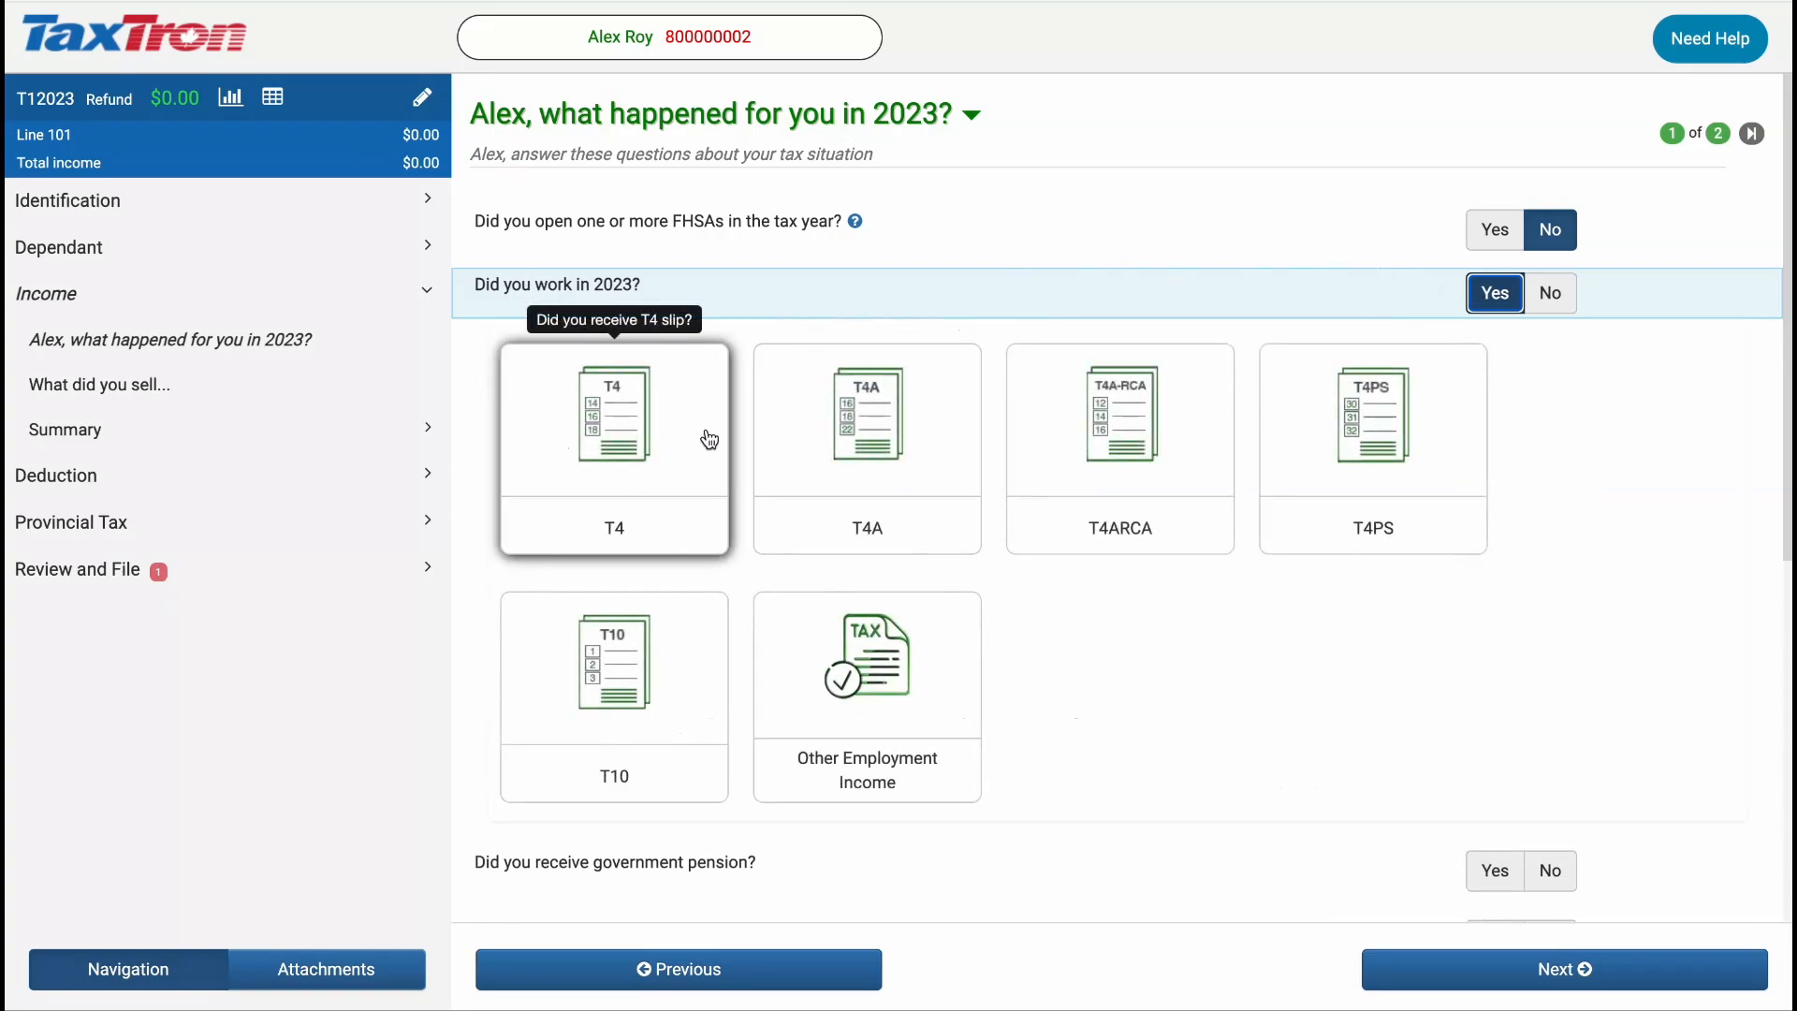
{"action": "left_click", "coordinate": [627, 456]}
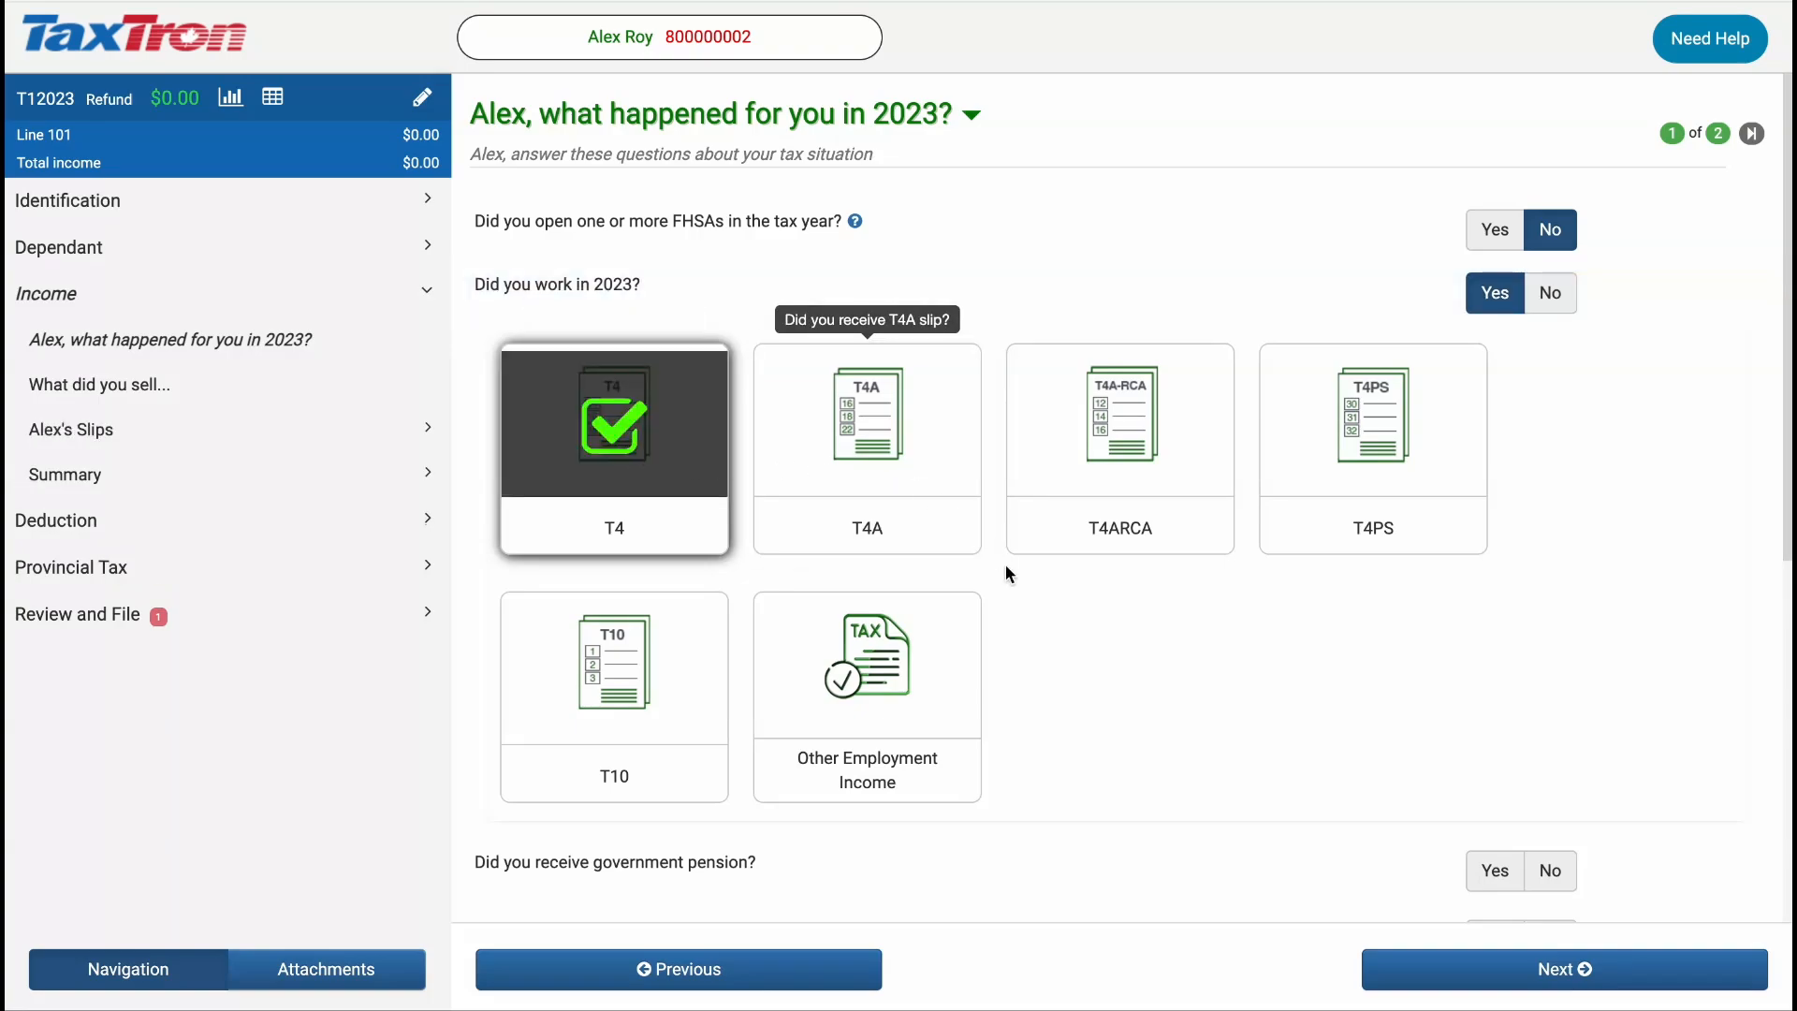
Answer Yes to receiving income from investments, shares or property, and select the T5008 slip
{"action": "scroll", "coordinate": [1005, 565], "scroll_direction": "down", "scroll_amount": 1}
{"action": "scroll", "coordinate": [1005, 565], "scroll_direction": "down", "scroll_amount": 4}
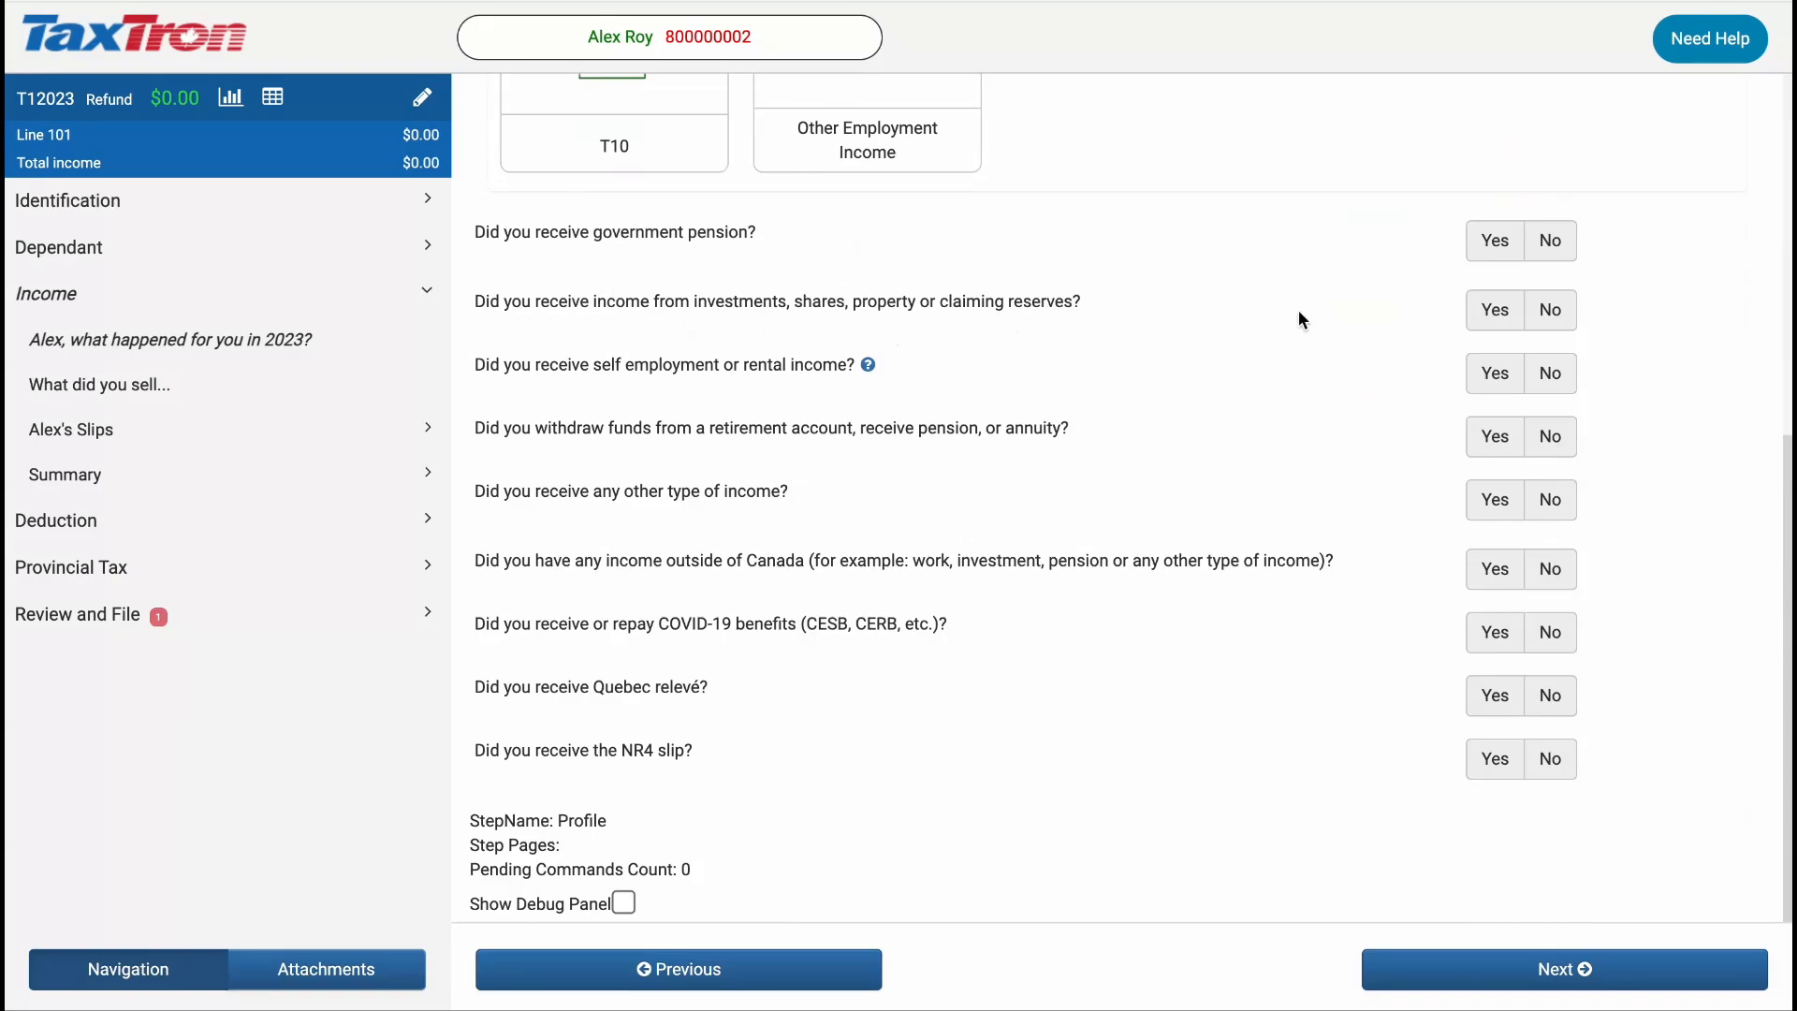
{"action": "left_click", "coordinate": [1480, 315]}
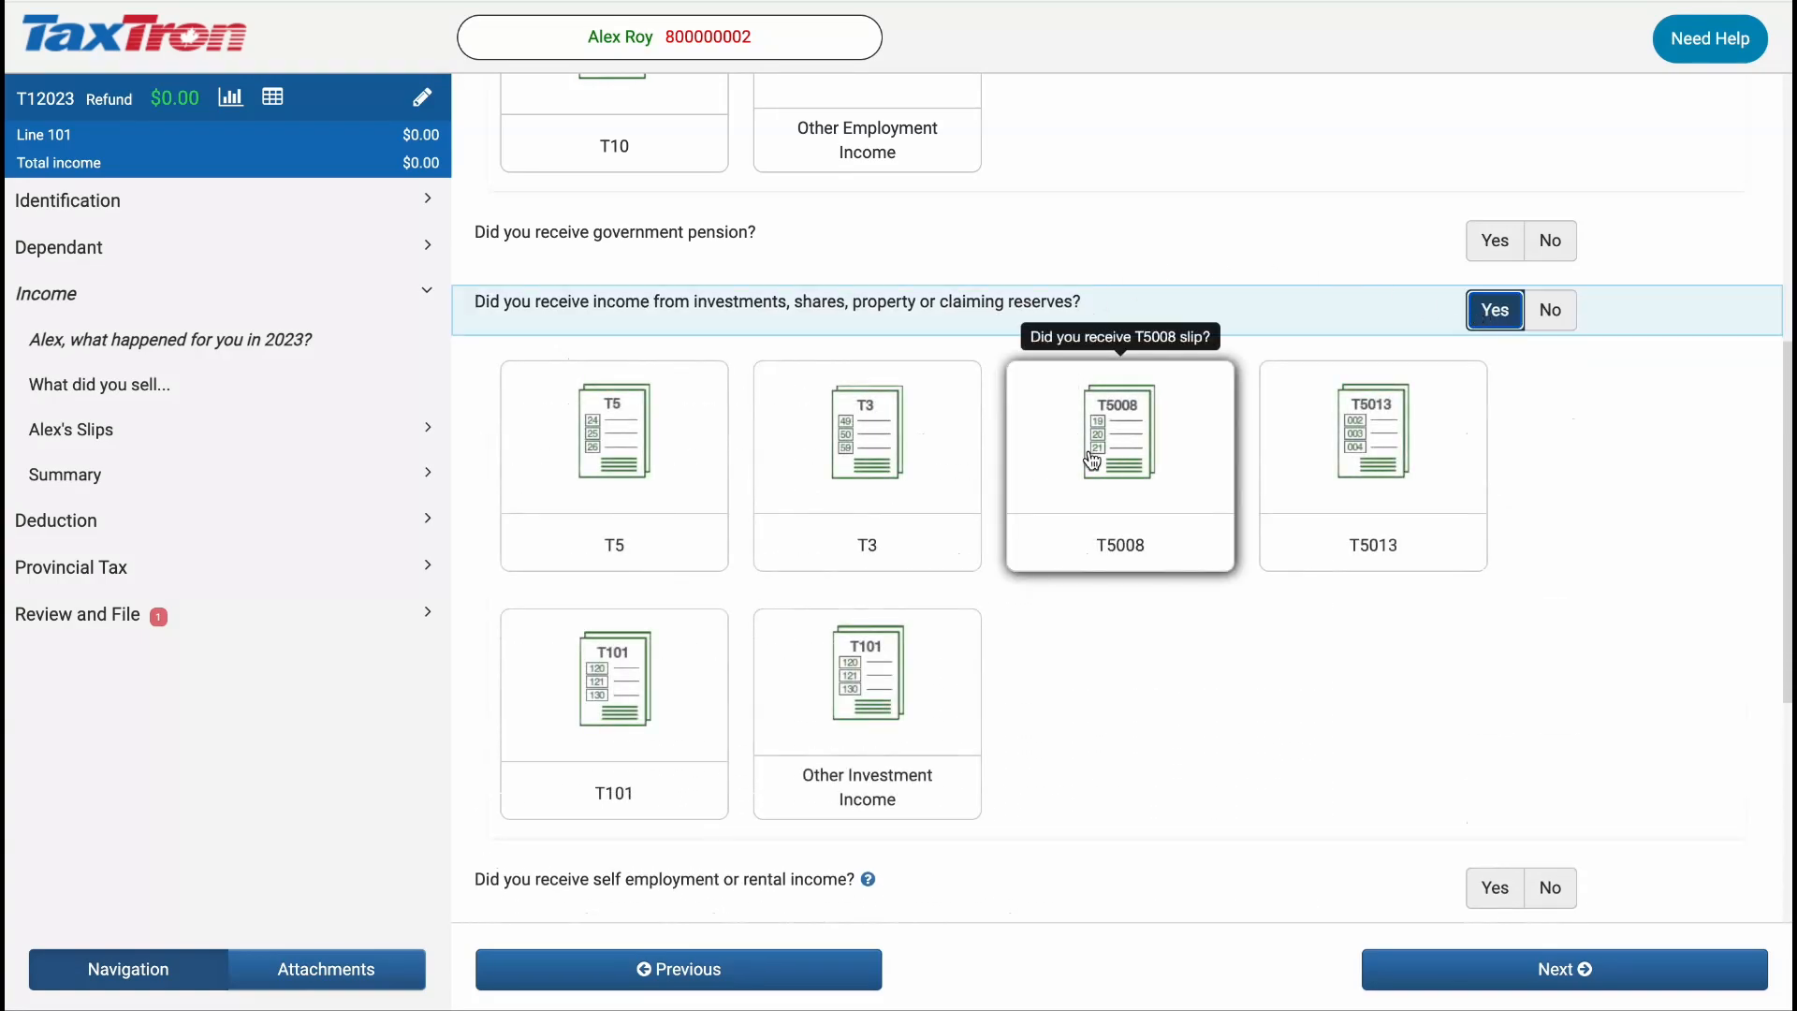
{"action": "left_click", "coordinate": [1110, 423]}
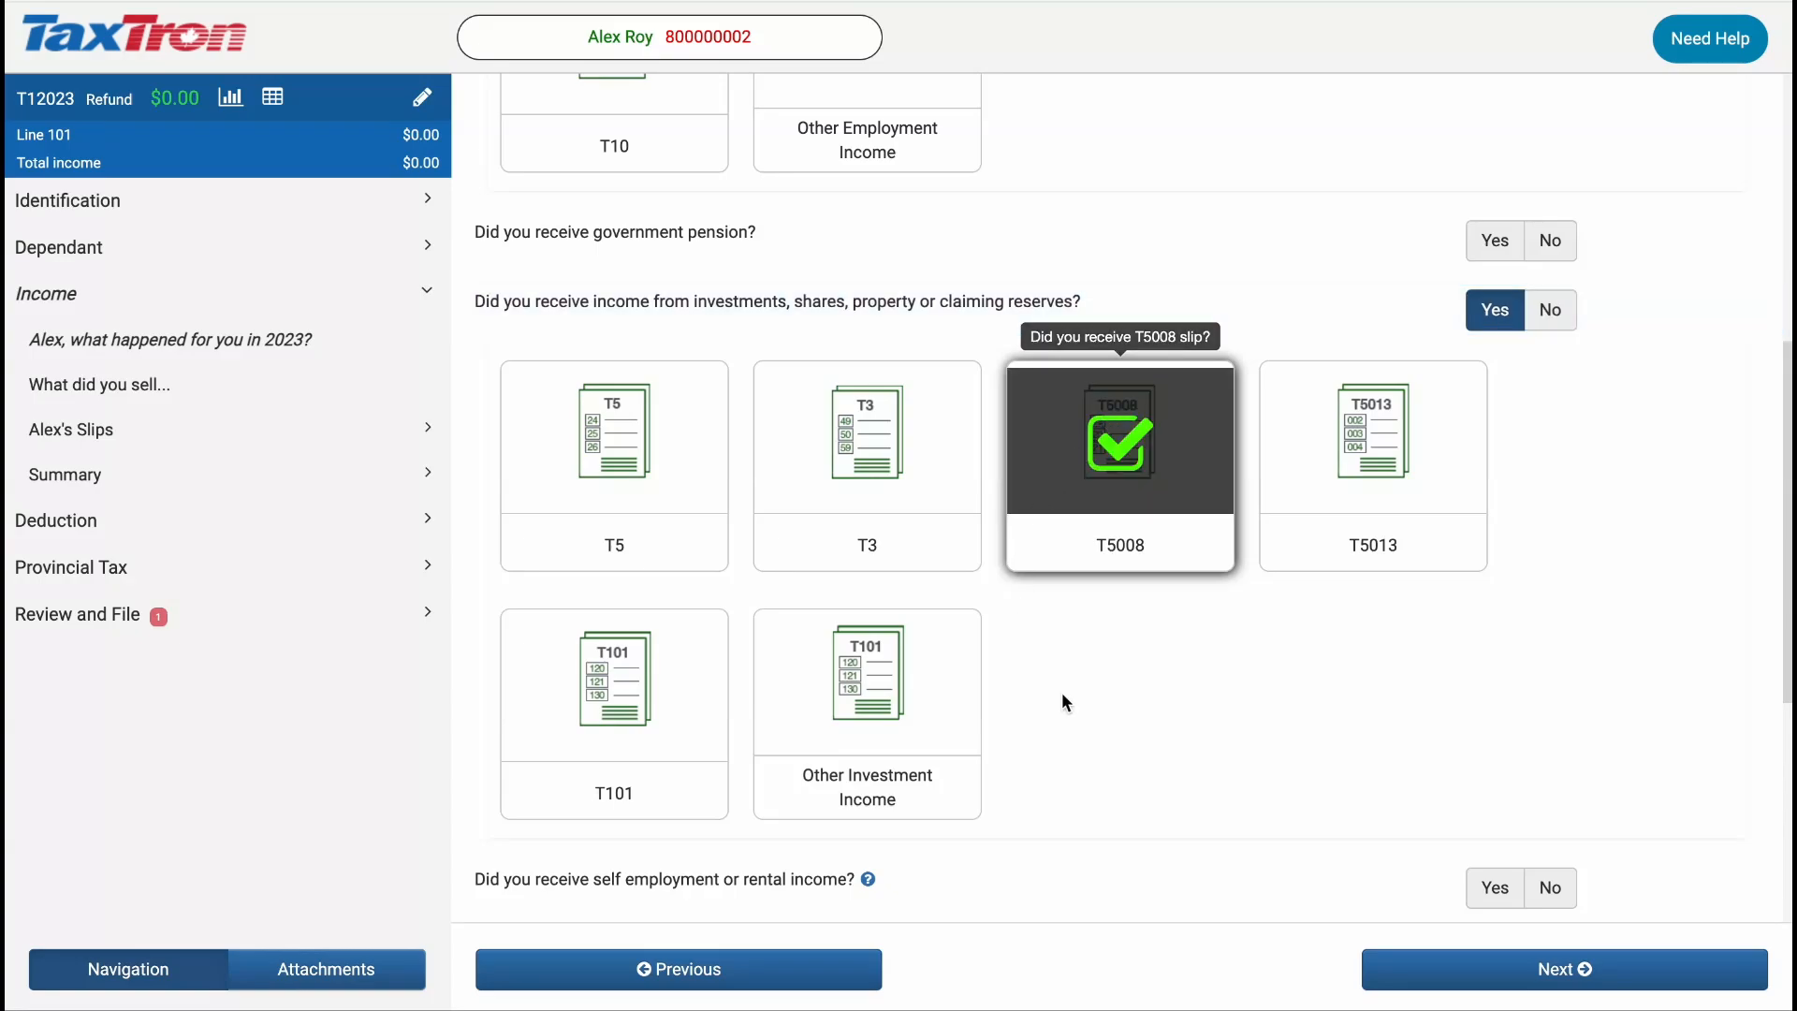
On the shares and property page, answer Yes to selling qualified small corporation shares (QSBC) and continue to the T4 slip
{"action": "left_click", "coordinate": [1370, 974]}
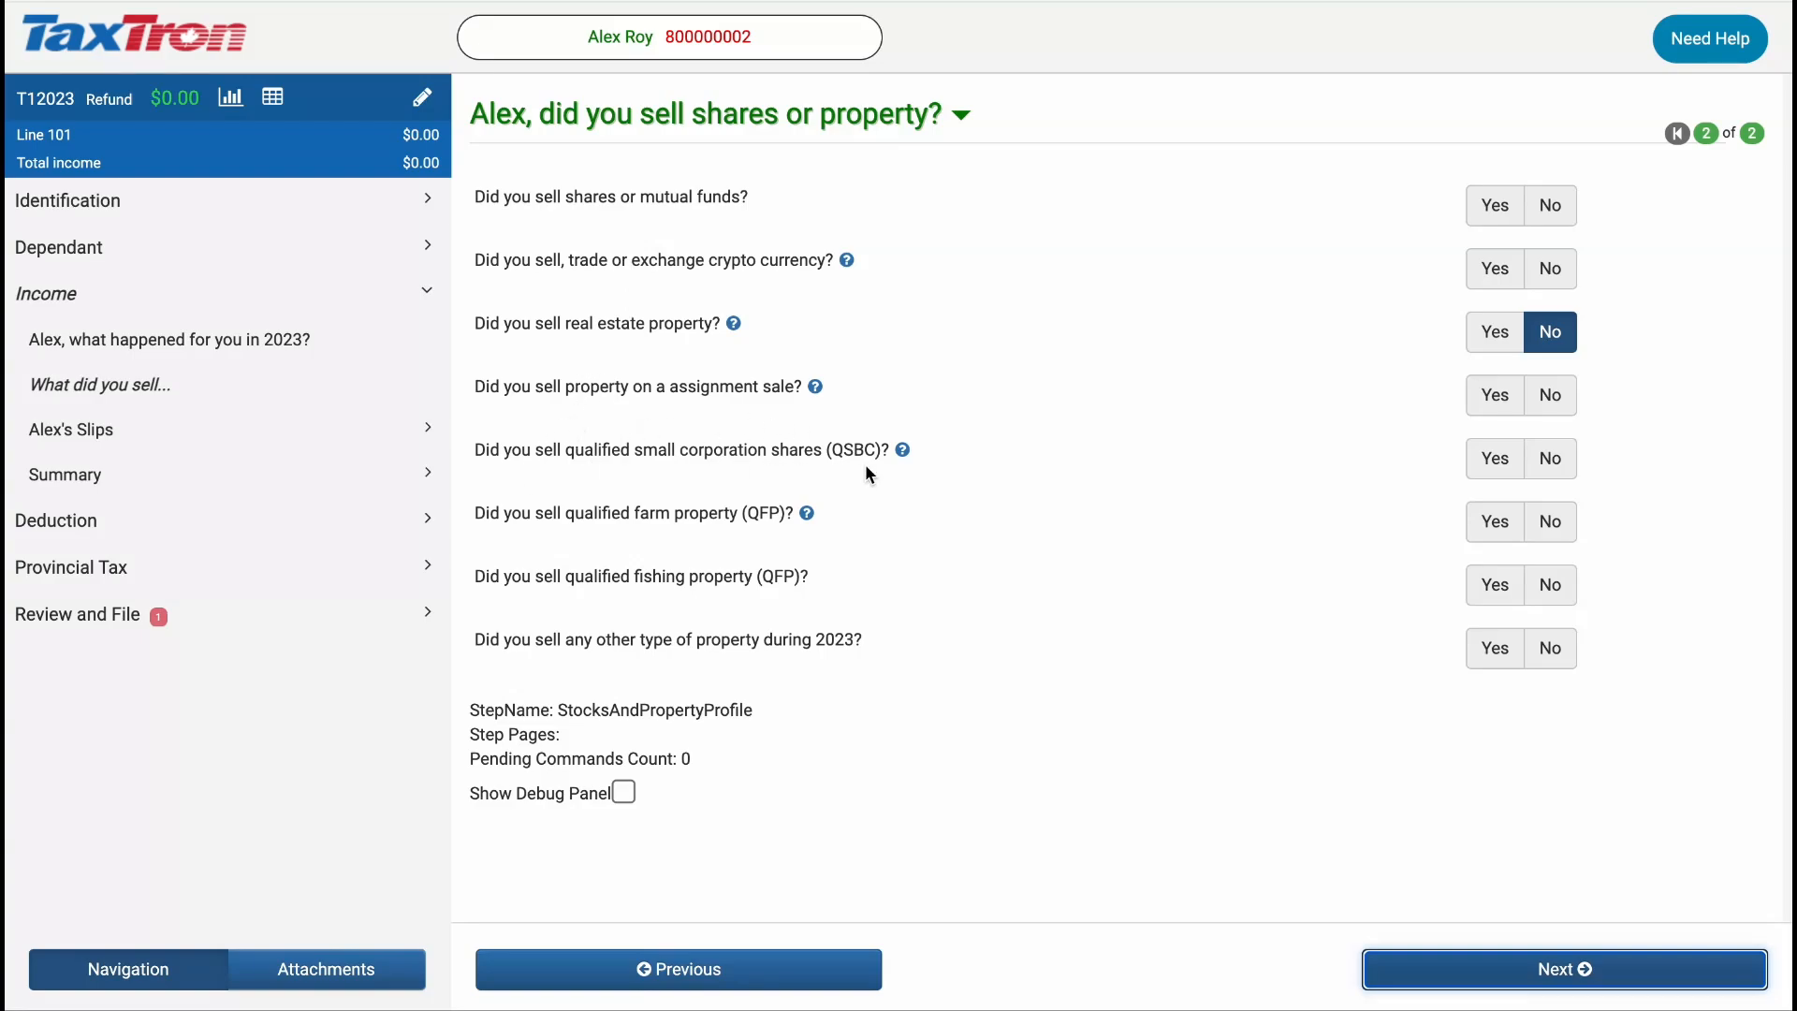
{"action": "left_click", "coordinate": [1492, 464]}
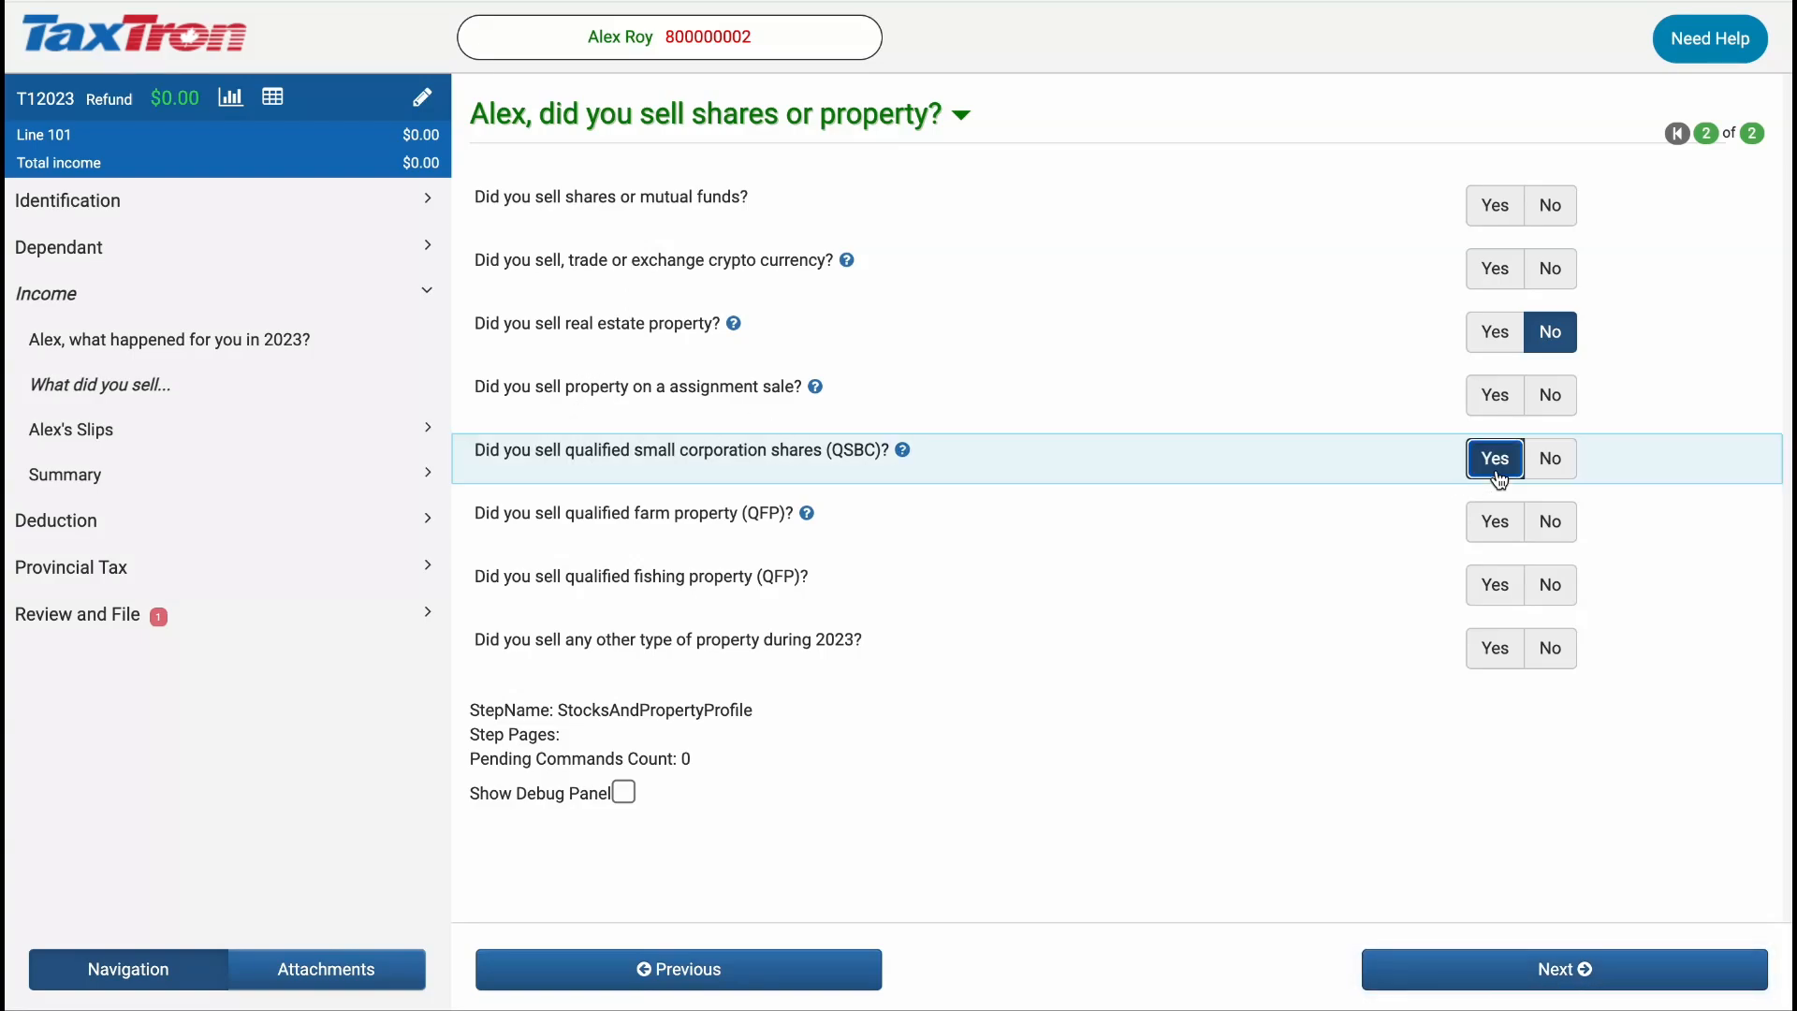
{"action": "left_click", "coordinate": [1377, 973]}
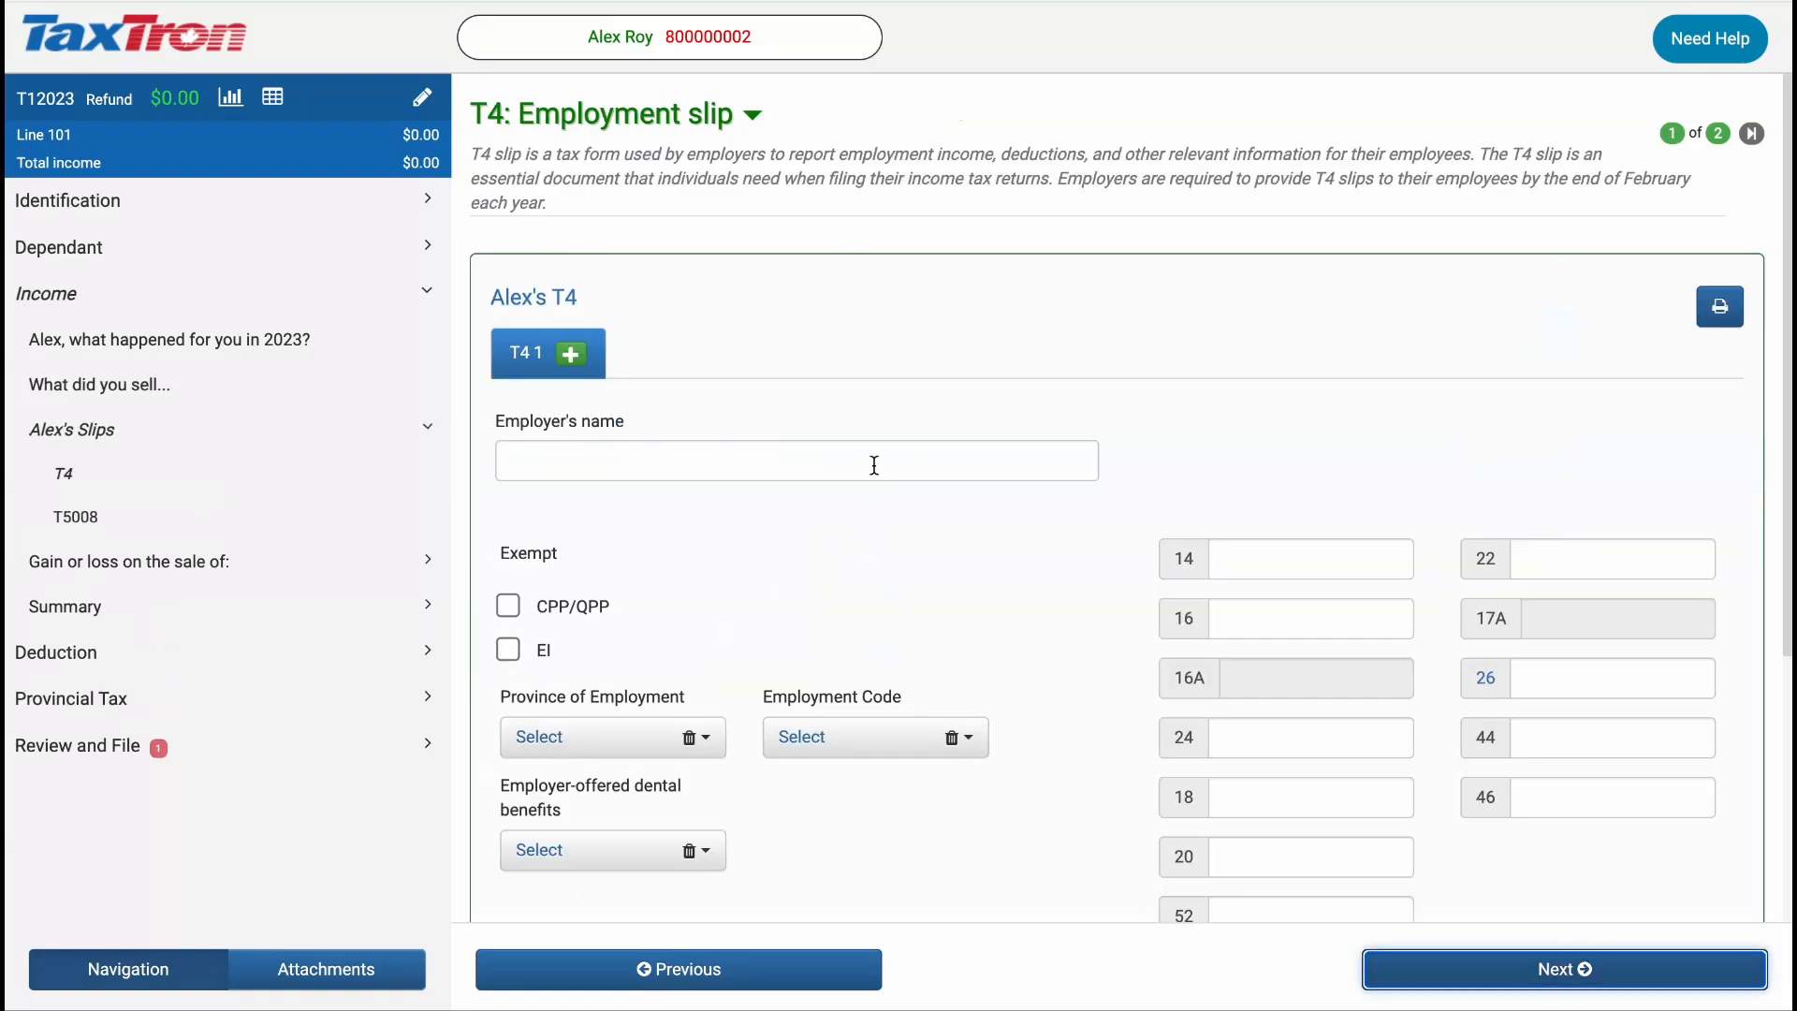
On the T4 slip, enter aa as the employer's name and 45800 in box 14
{"action": "left_click", "coordinate": [874, 465]}
{"action": "type", "text": "aa"}
{"action": "left_click", "coordinate": [1257, 548]}
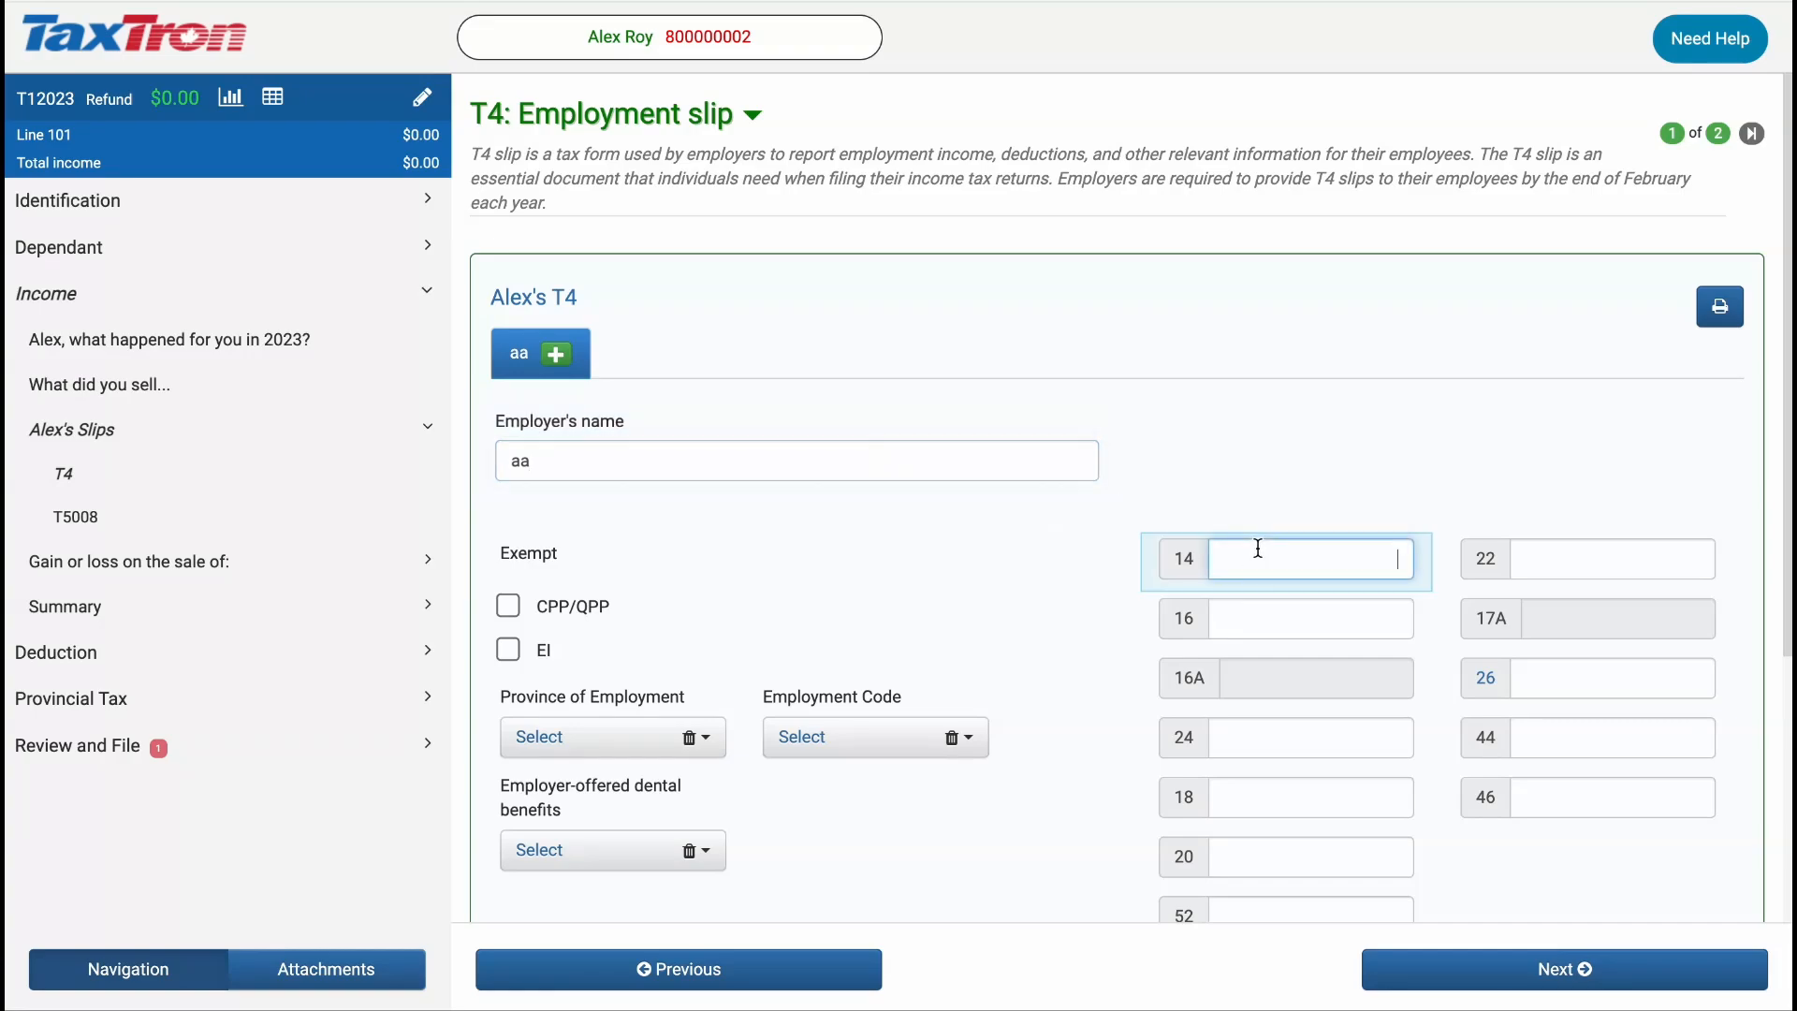
{"action": "type", "text": "45800"}
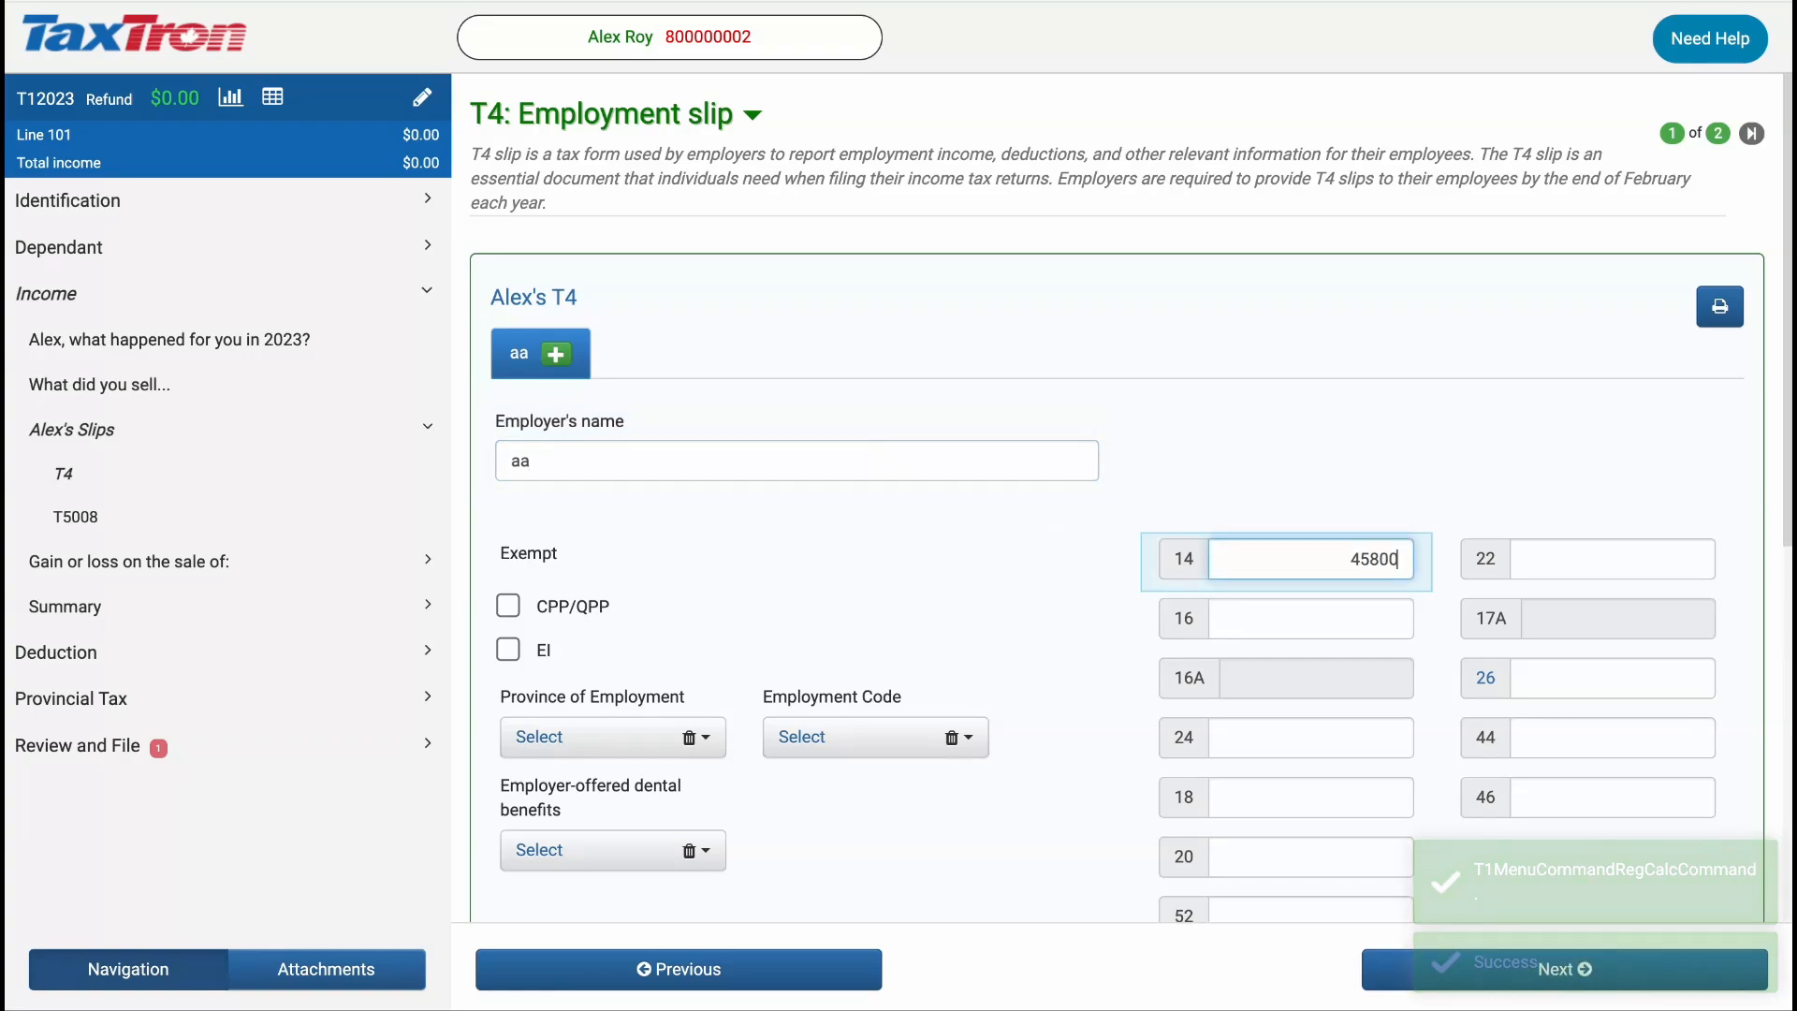
Enter 3200 in box 22 of the T4 slip
{"action": "left_click", "coordinate": [1559, 569]}
{"action": "type", "text": "12"}
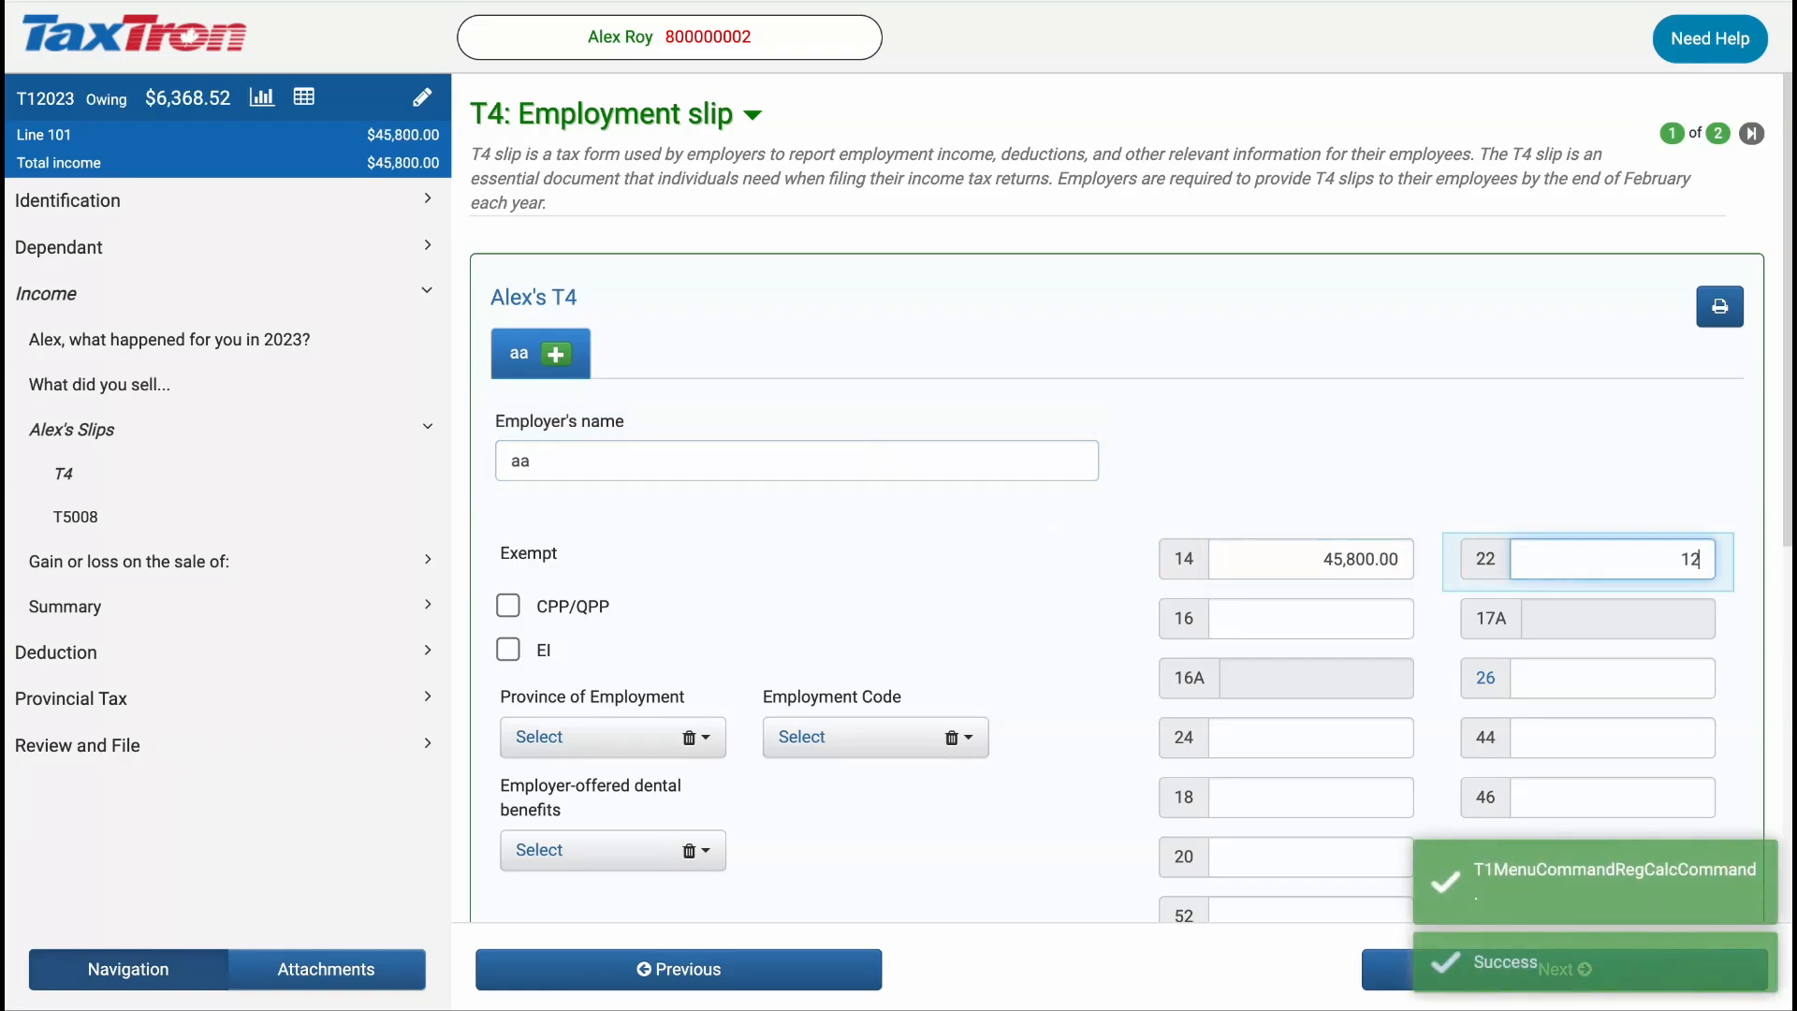
{"action": "key", "text": "BackSpace"}
{"action": "key", "text": "BackSpace"}
{"action": "type", "text": "3,2"}
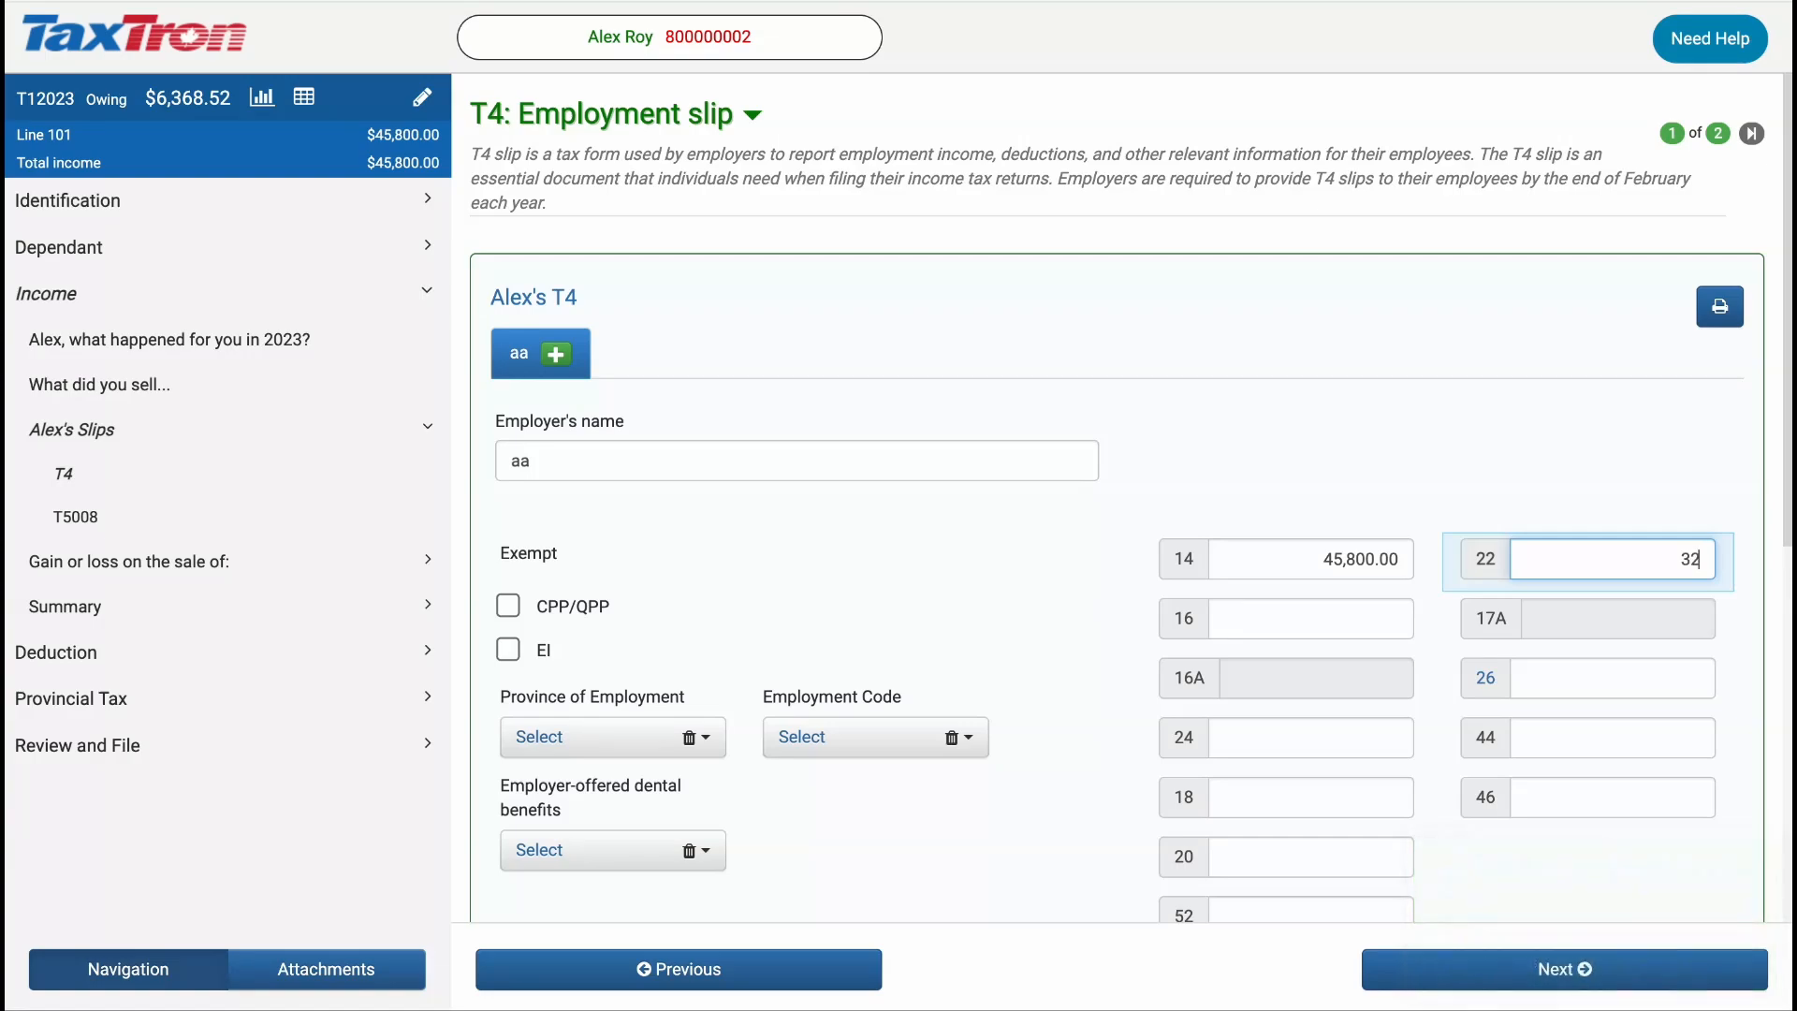
{"action": "type", "text": "00"}
Enter 1200 in box 16 and 550 in box 24 of the T4 slip
{"action": "left_click", "coordinate": [1391, 613]}
{"action": "type", "text": "1"}
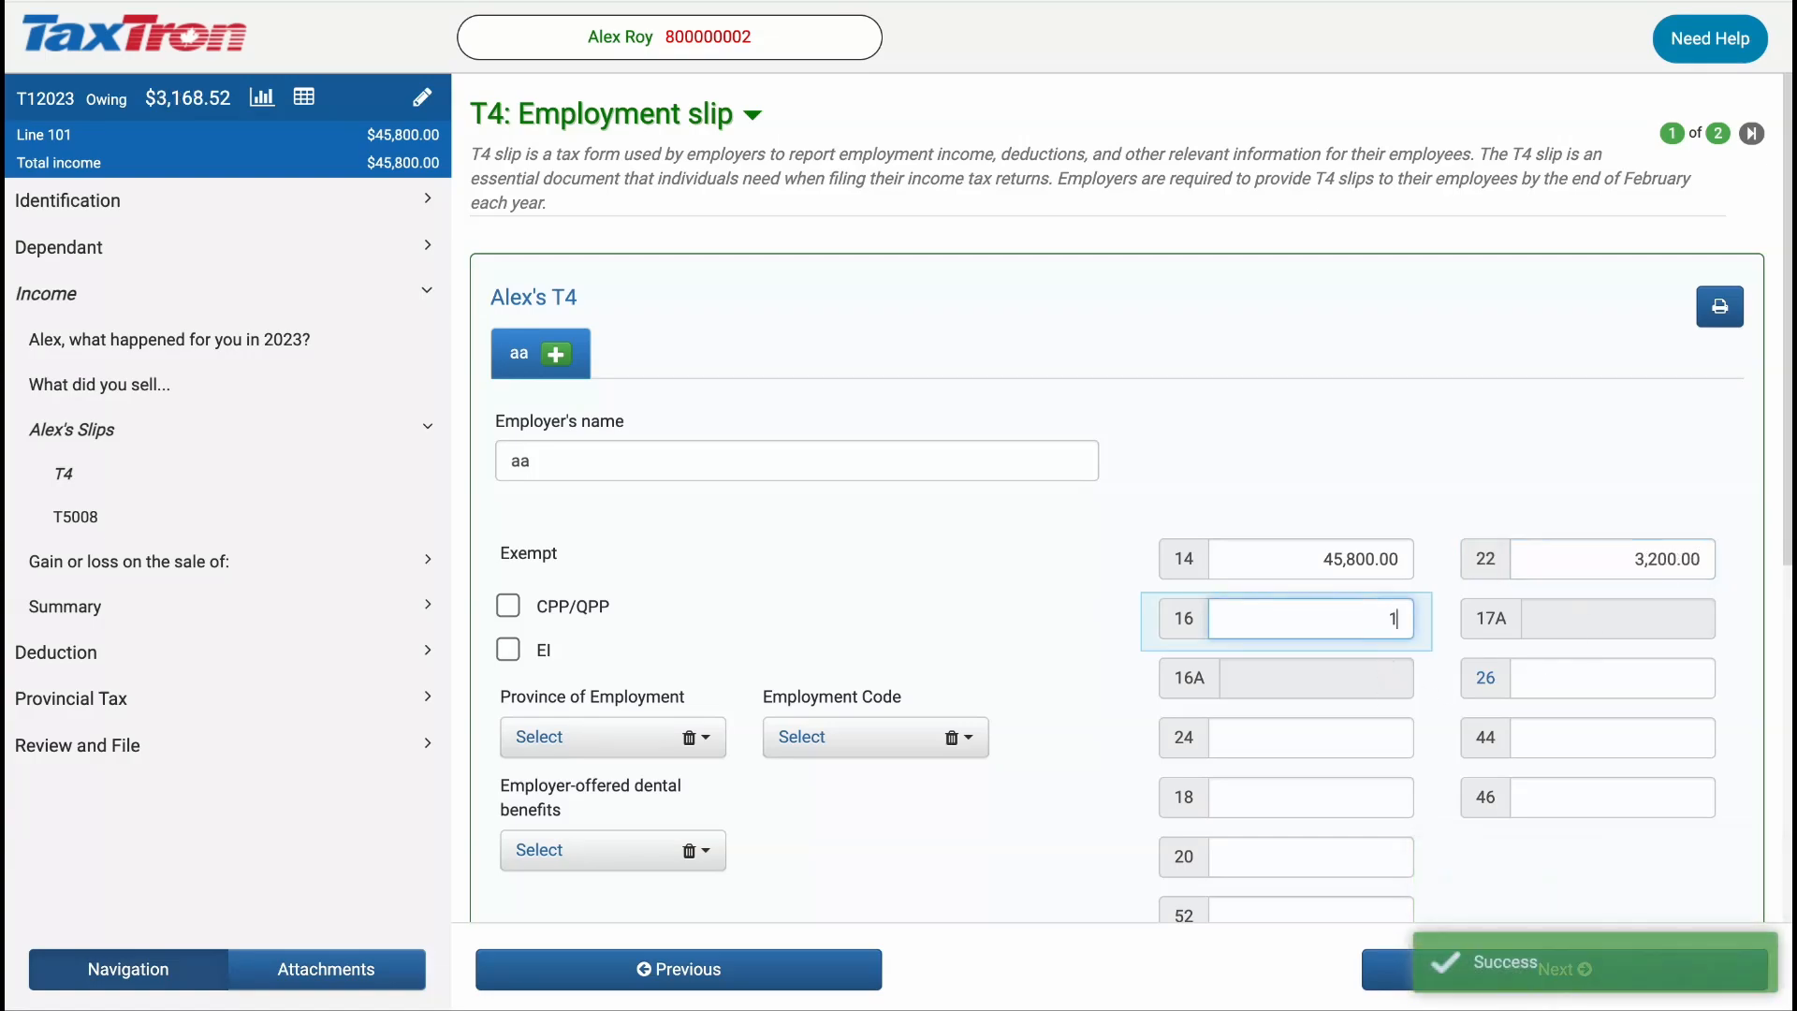
{"action": "type", "text": "200"}
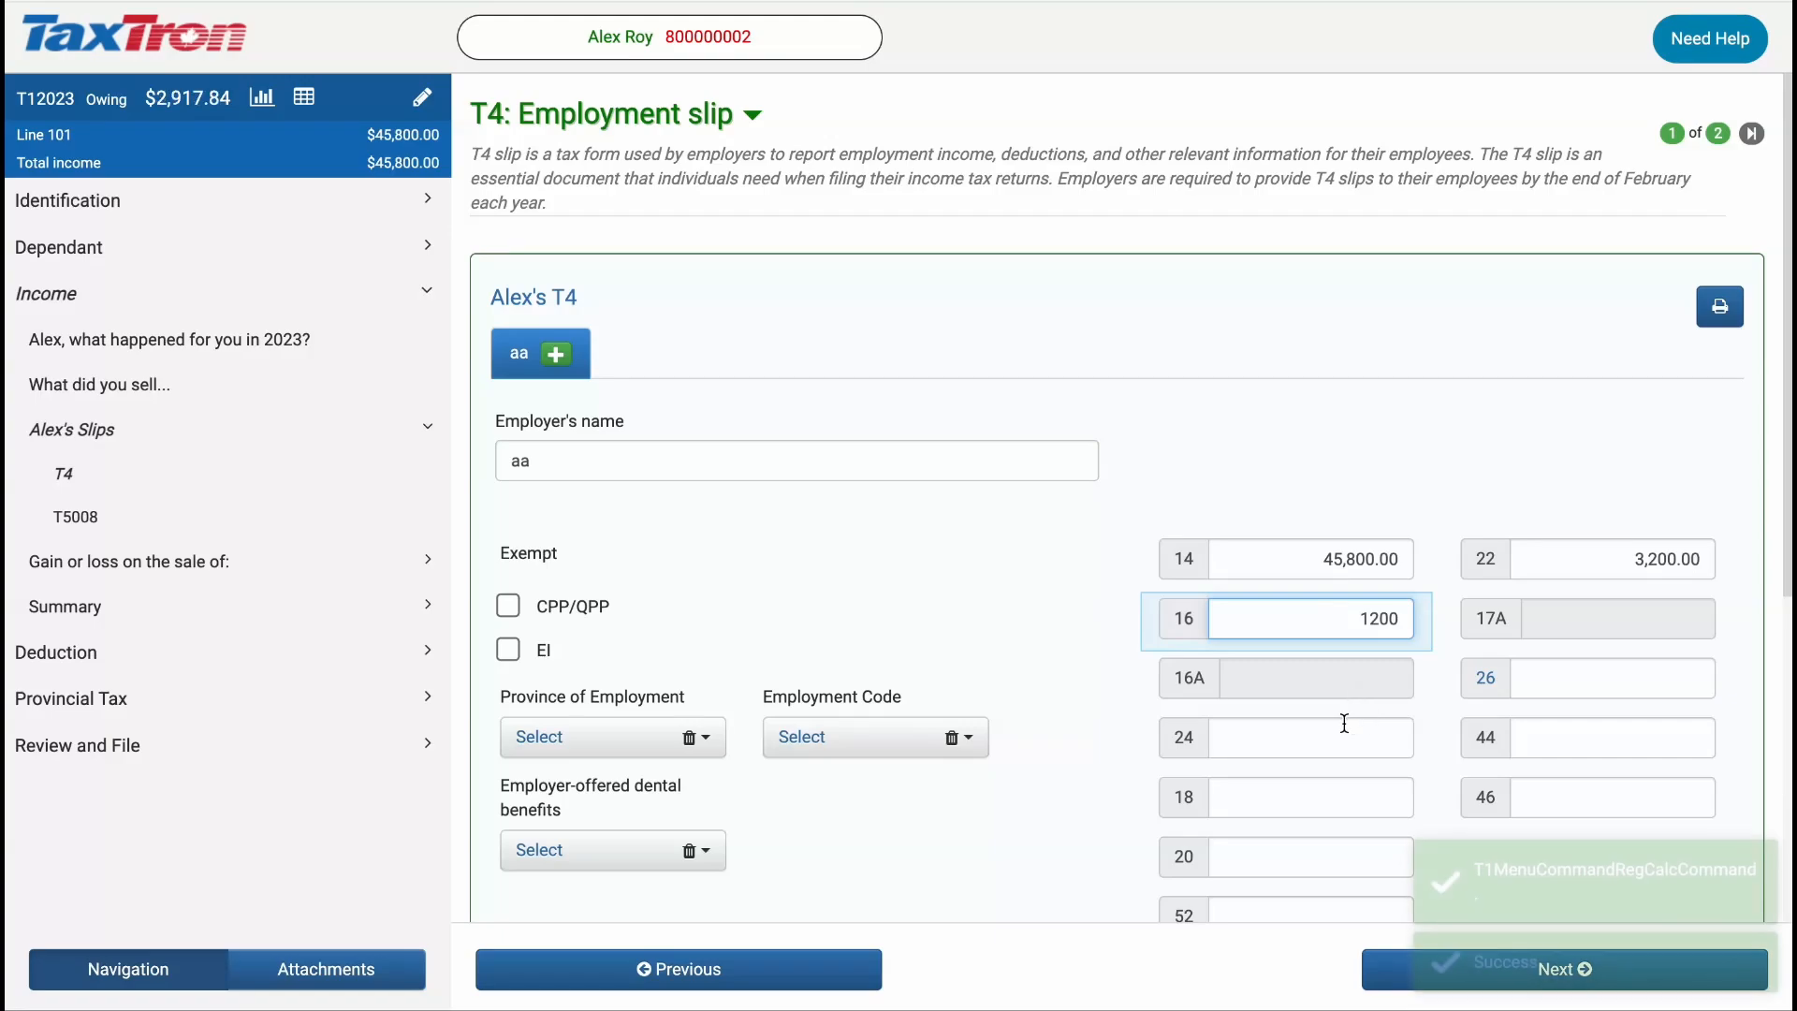
{"action": "left_click", "coordinate": [1343, 722]}
{"action": "type", "text": "550"}
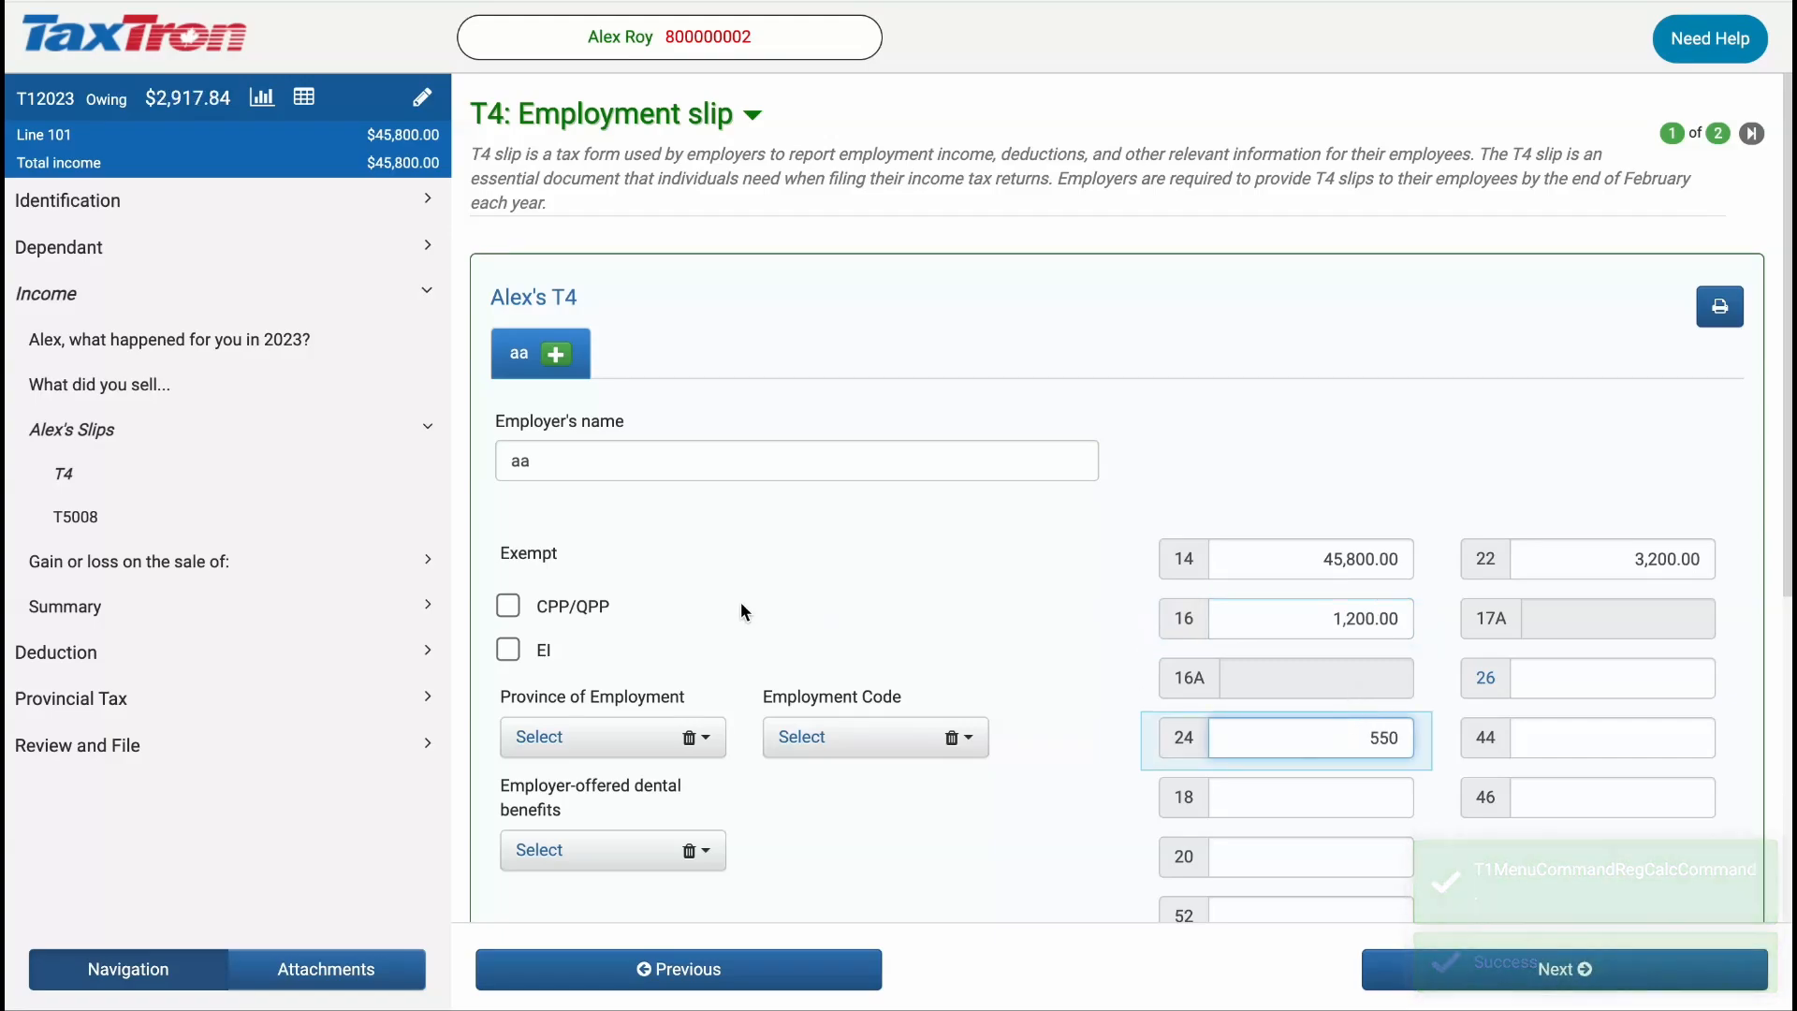
Set the T4 slip's province of employment to ON
{"action": "left_click", "coordinate": [619, 740]}
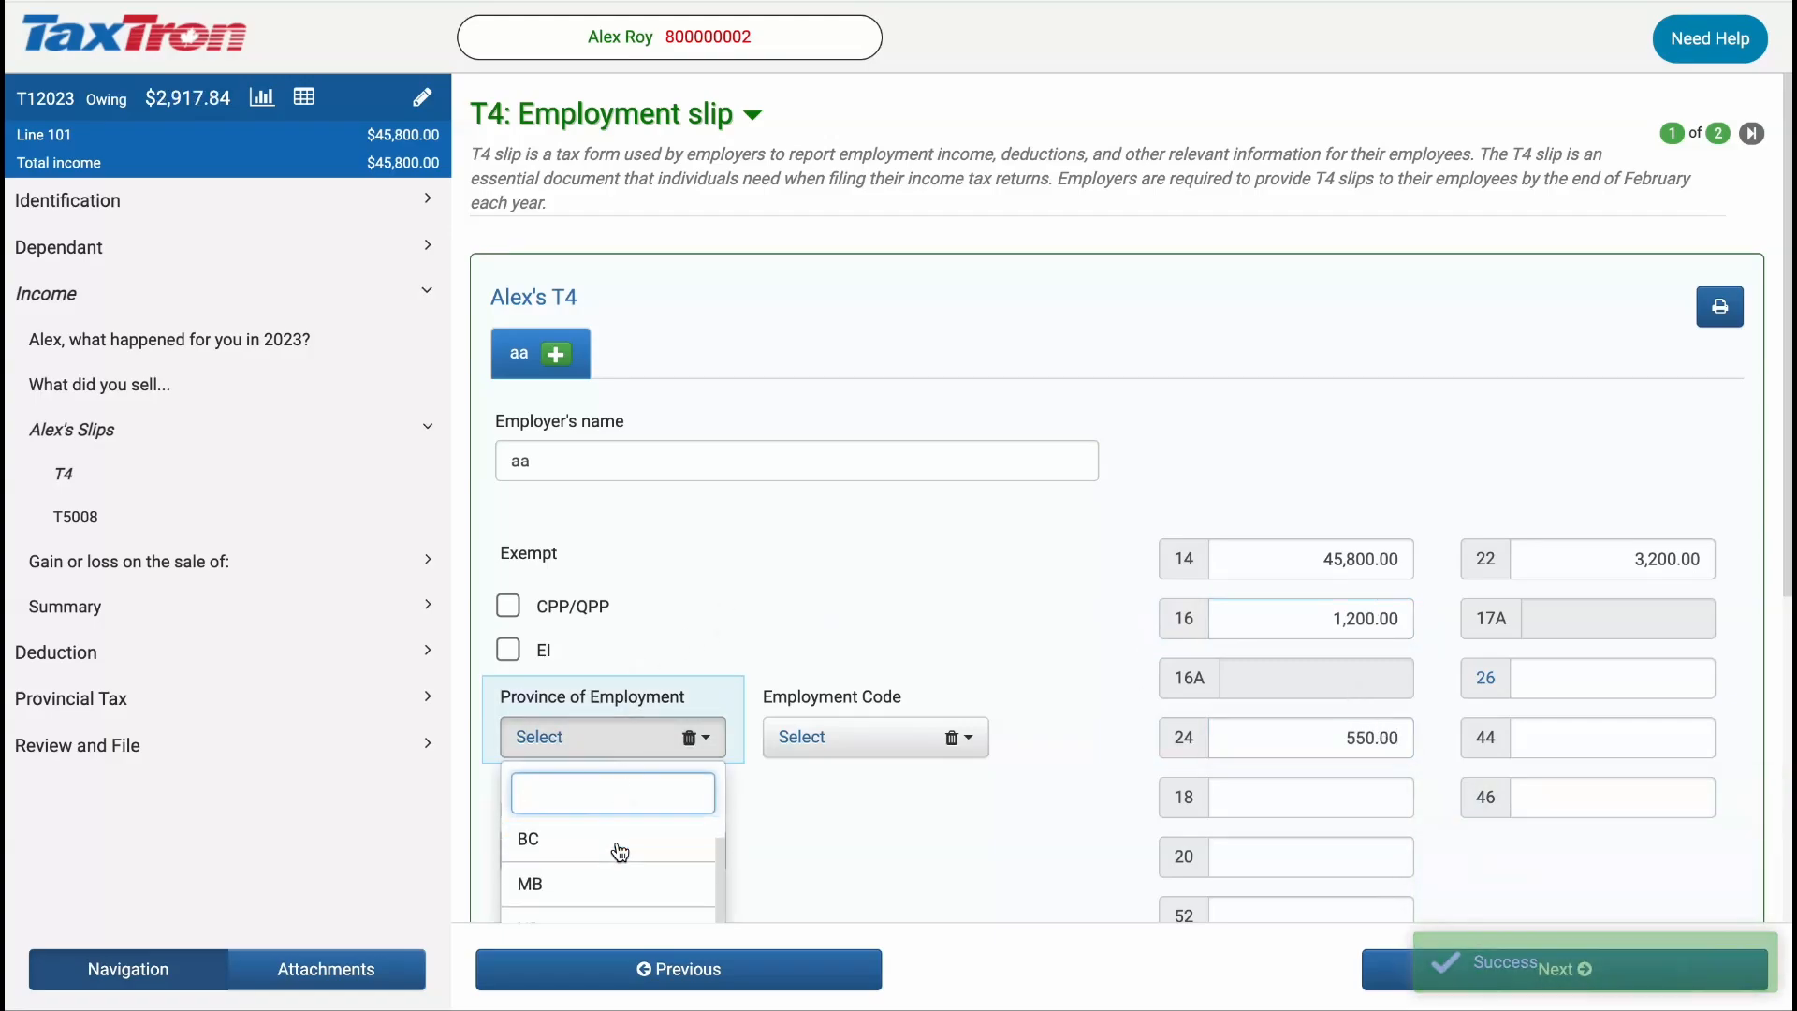
{"action": "scroll", "coordinate": [619, 851], "scroll_direction": "down", "scroll_amount": 5}
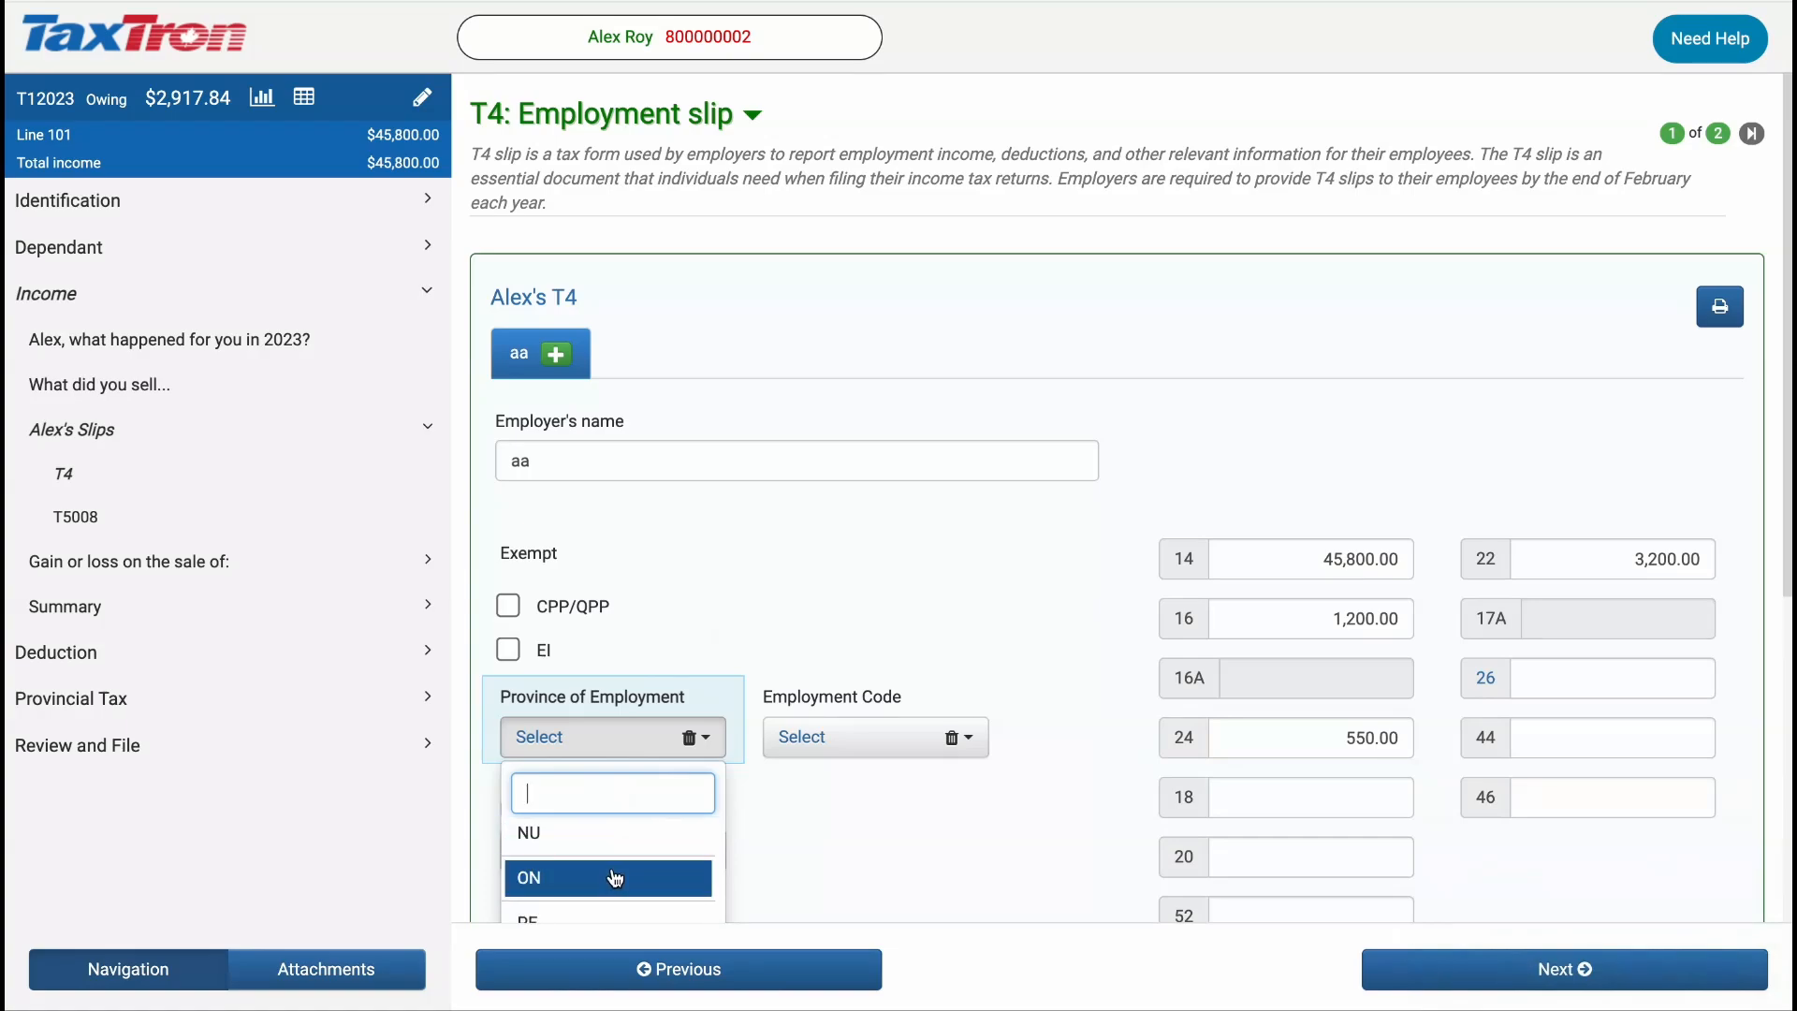
{"action": "left_click", "coordinate": [615, 878]}
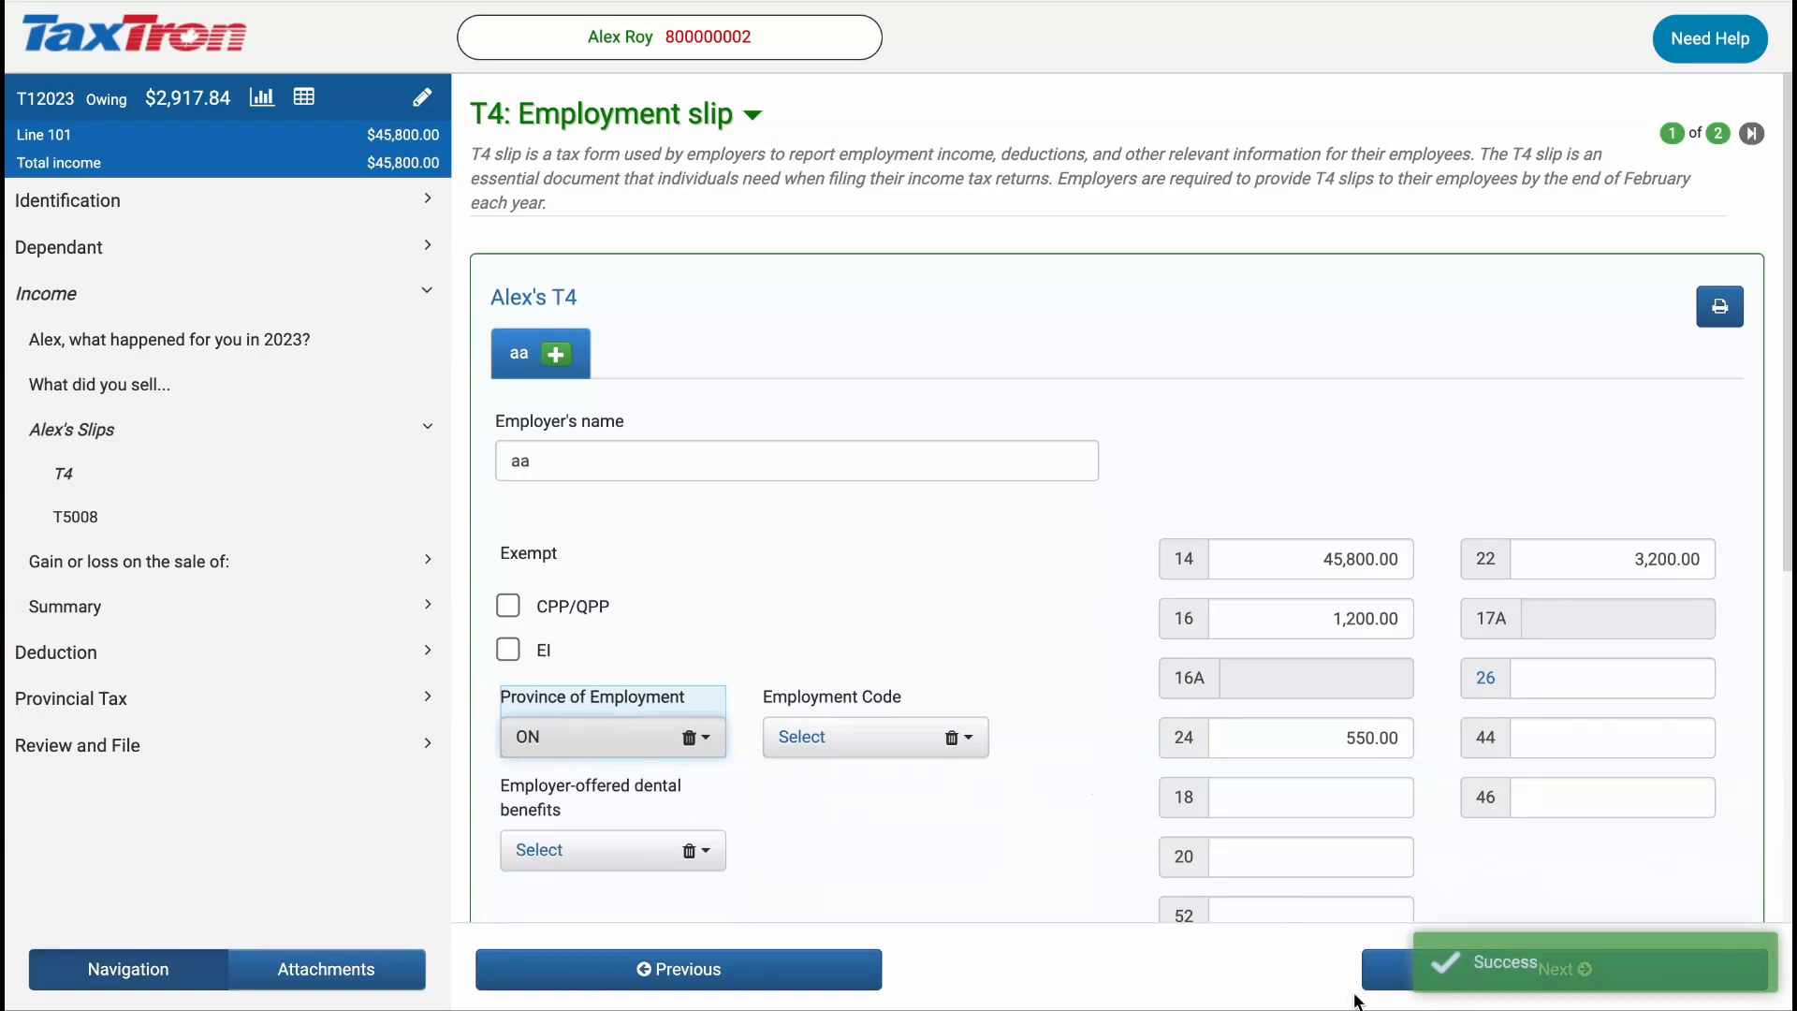
Continue to the T5008 slip and enter 100000 in box 20 and 50000 in box 21
{"action": "left_click", "coordinate": [1565, 969]}
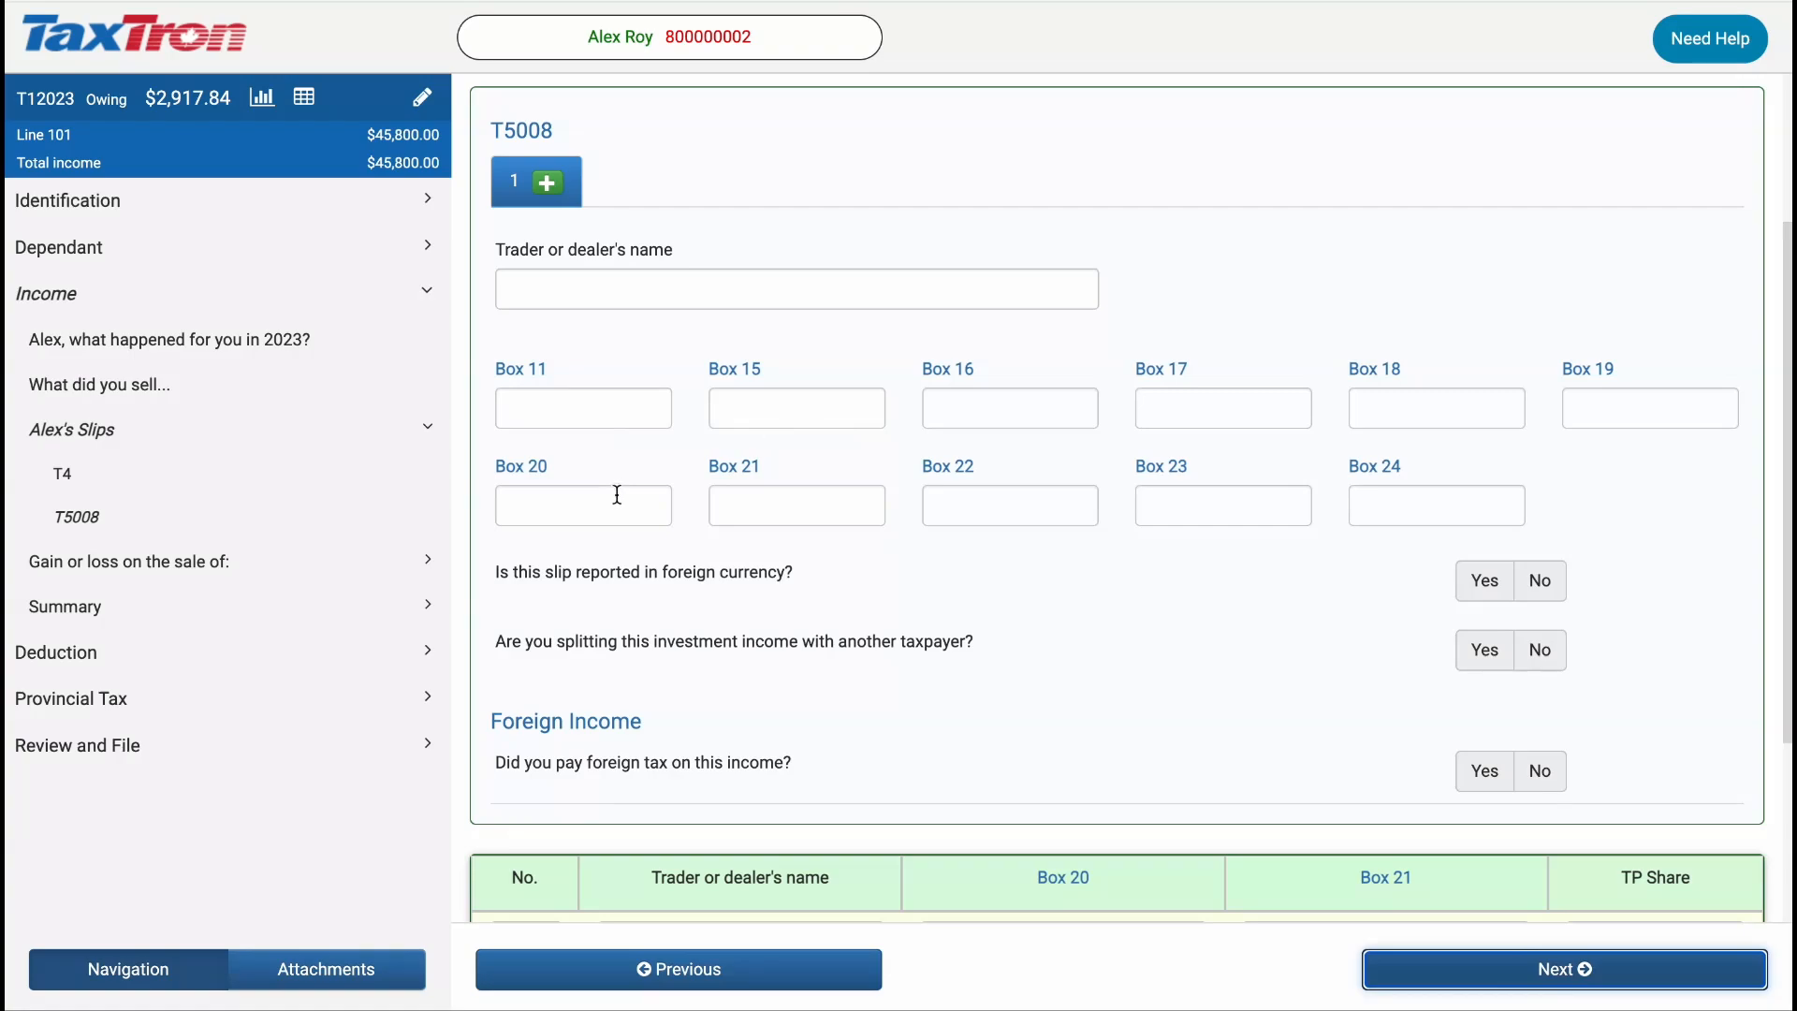
{"action": "left_click", "coordinate": [615, 496]}
{"action": "type", "text": "100000"}
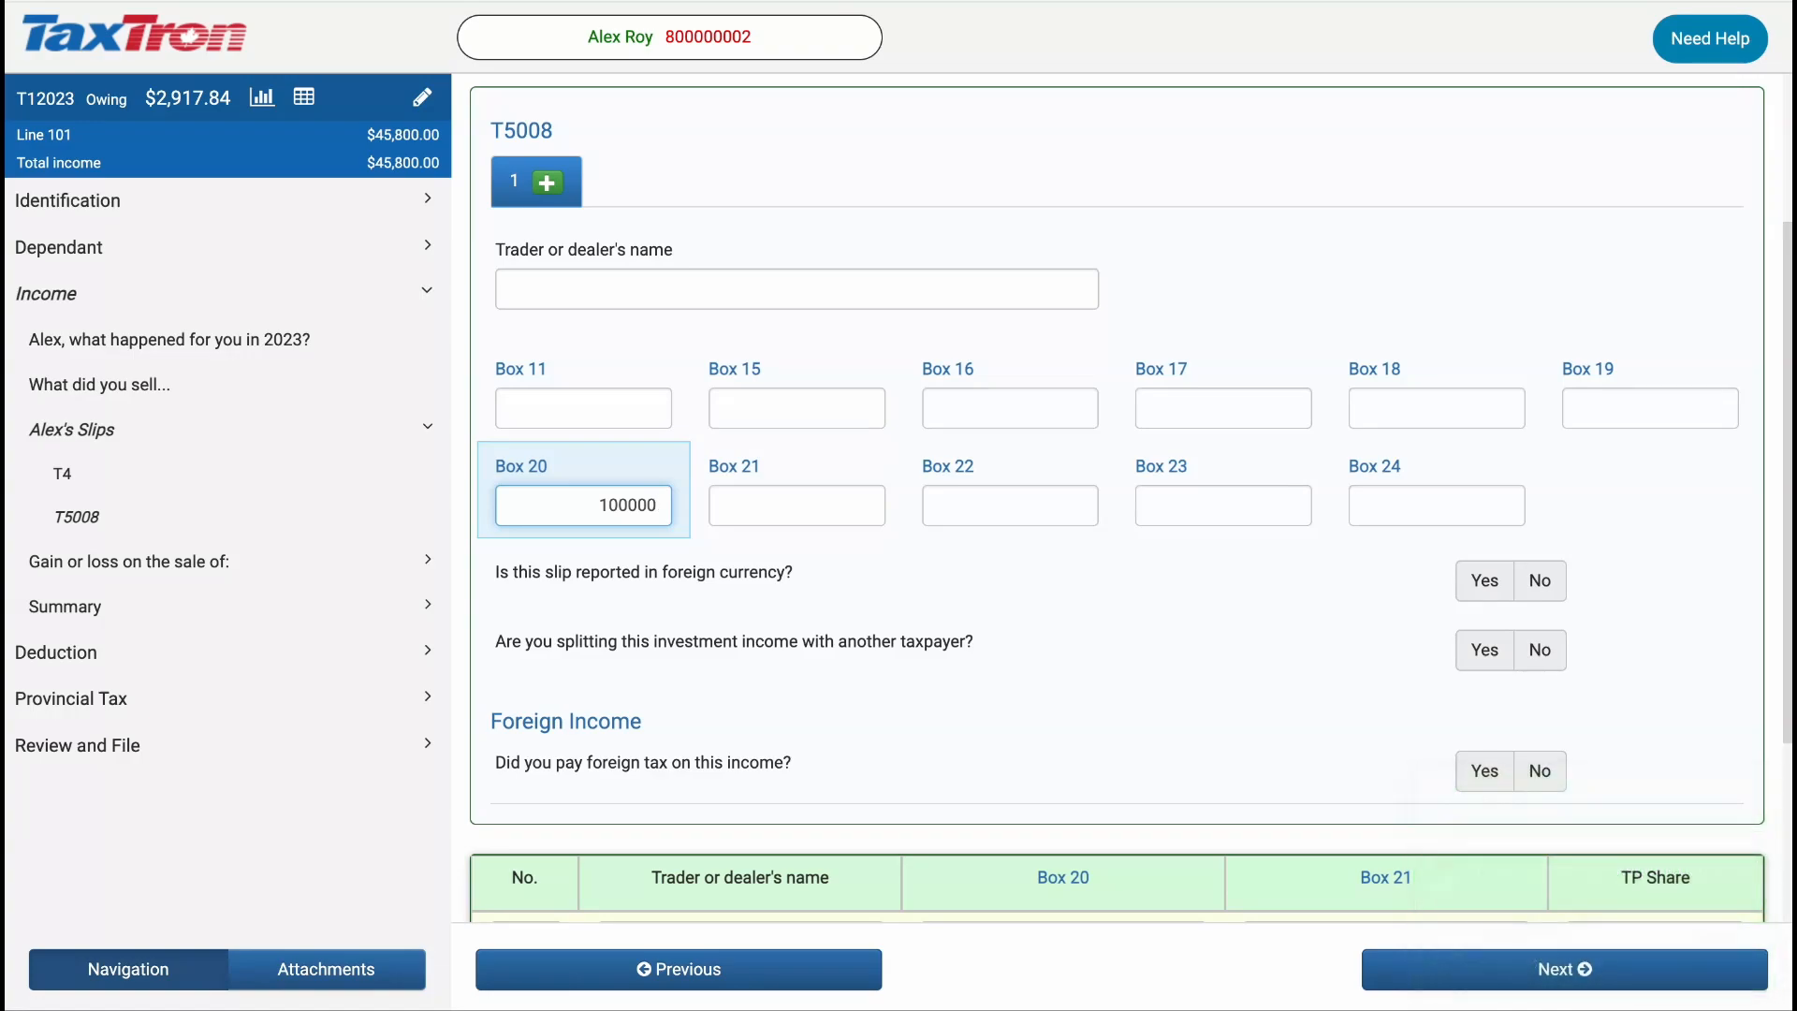
{"action": "key", "text": "Tab"}
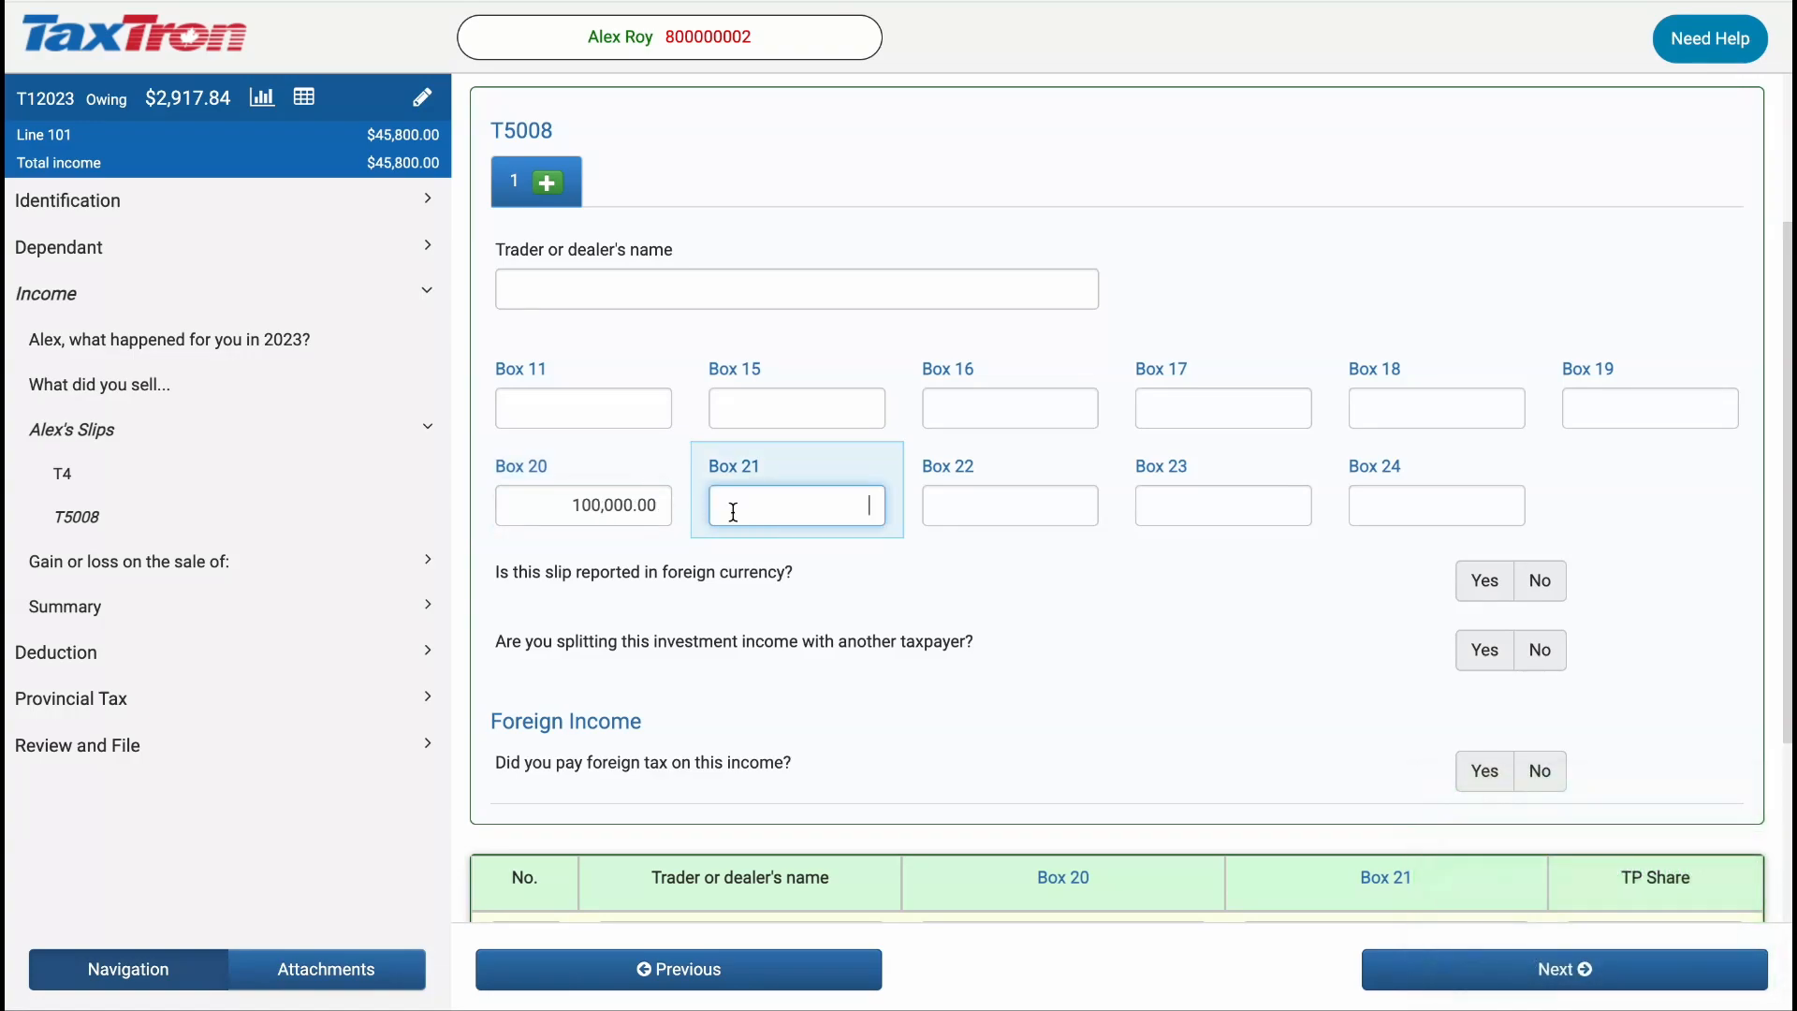
{"action": "type", "text": "50000"}
{"action": "key", "text": "Tab"}
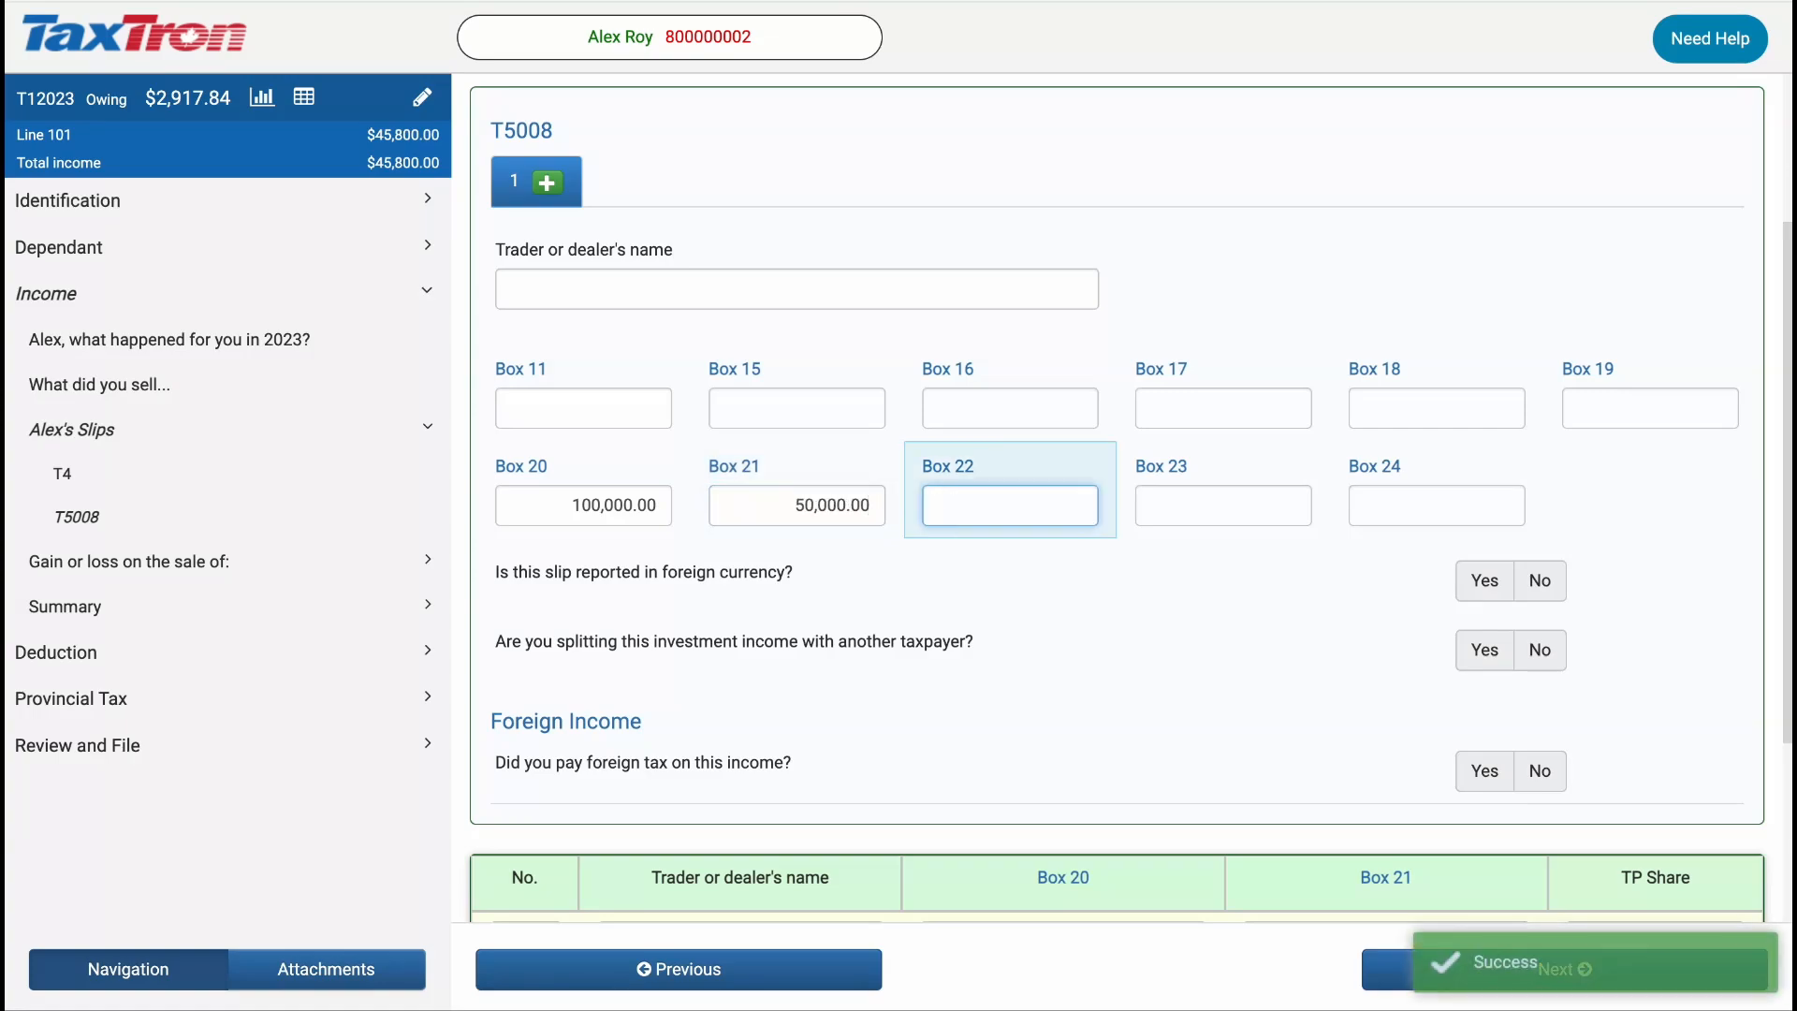
On the qualified small business corporation shares page, enter 600000 as proceeds of disposition and 300000 as adjusted cost base
{"action": "scroll", "coordinate": [1116, 498], "scroll_direction": "down", "scroll_amount": 3}
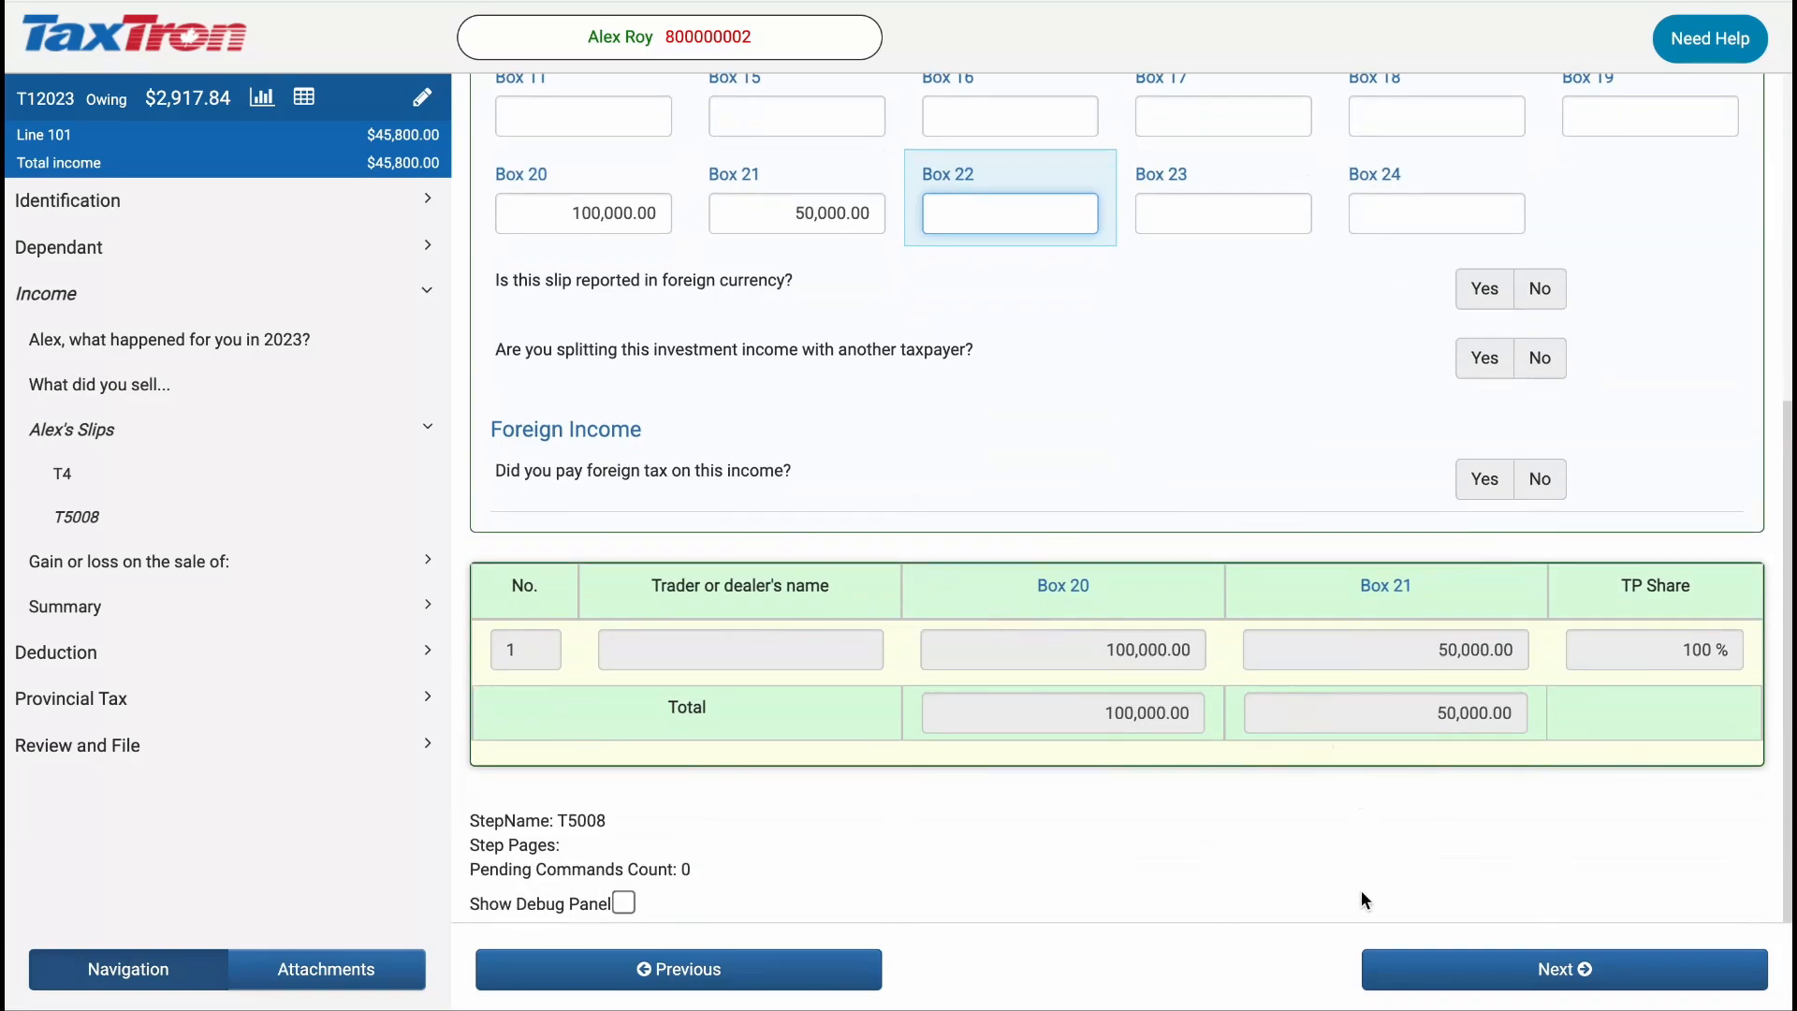
{"action": "left_click", "coordinate": [1413, 971]}
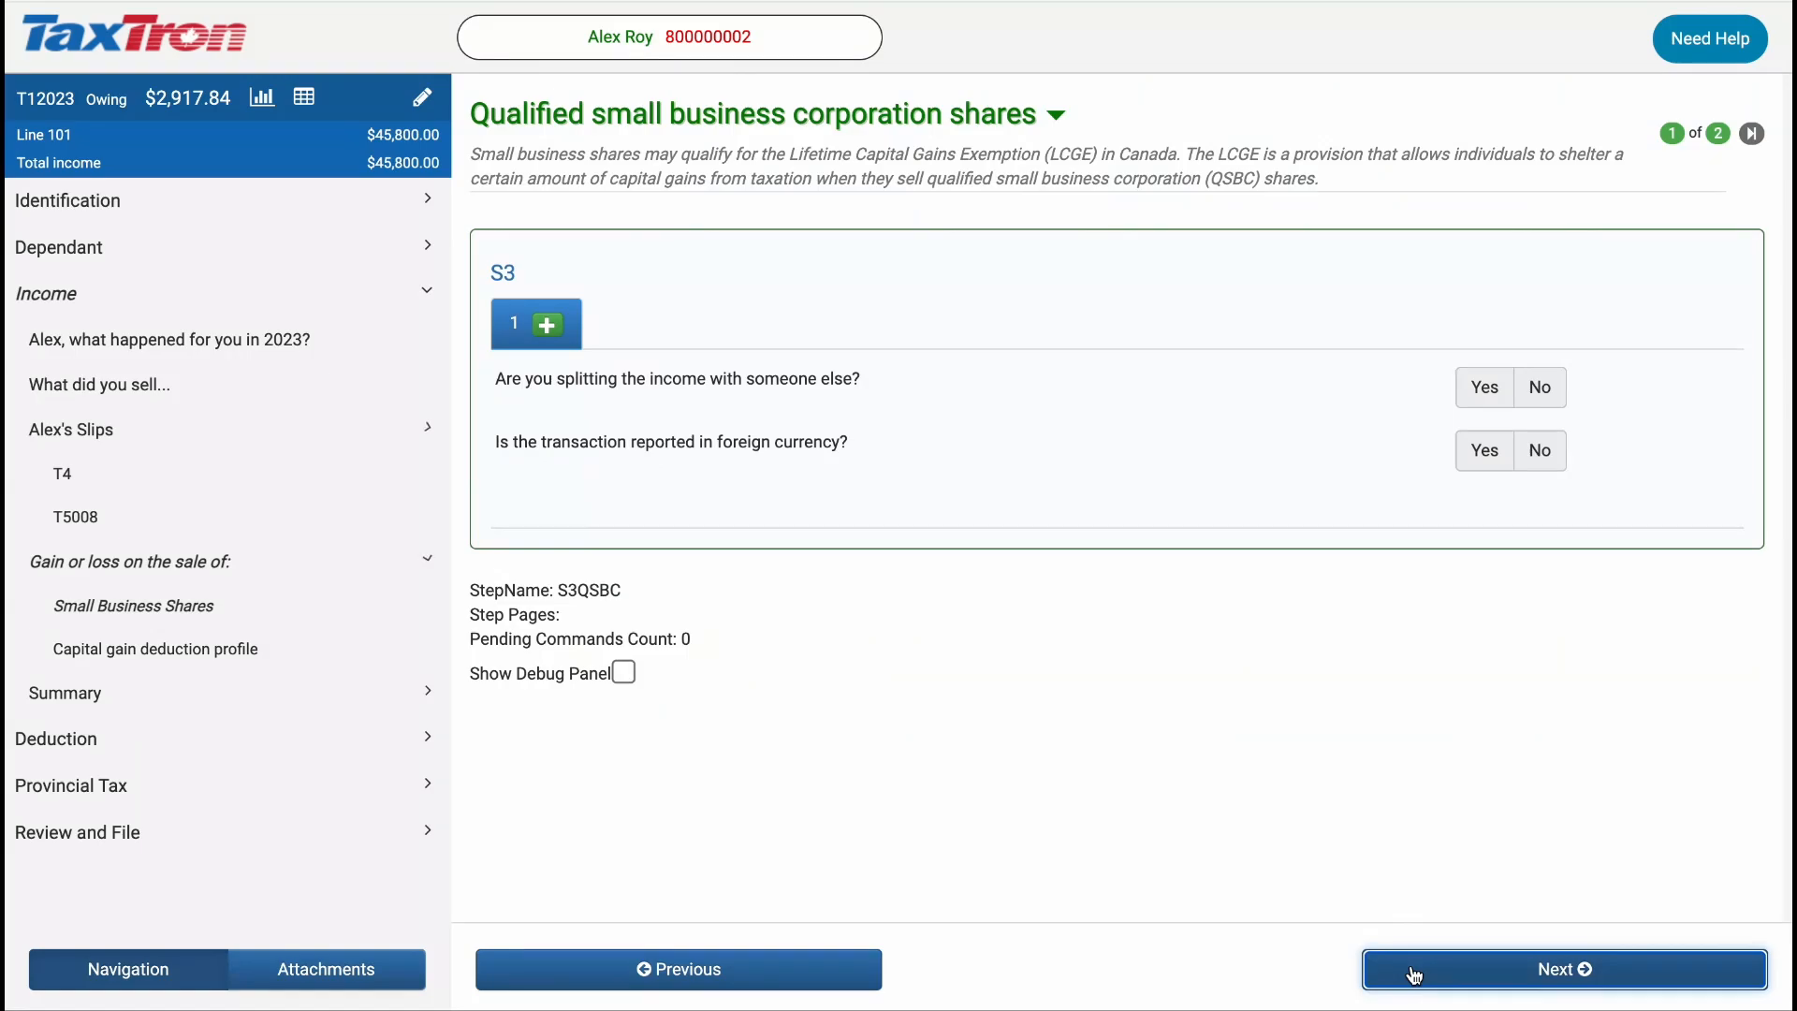
{"action": "scroll", "coordinate": [1443, 659], "scroll_direction": "down", "scroll_amount": 2}
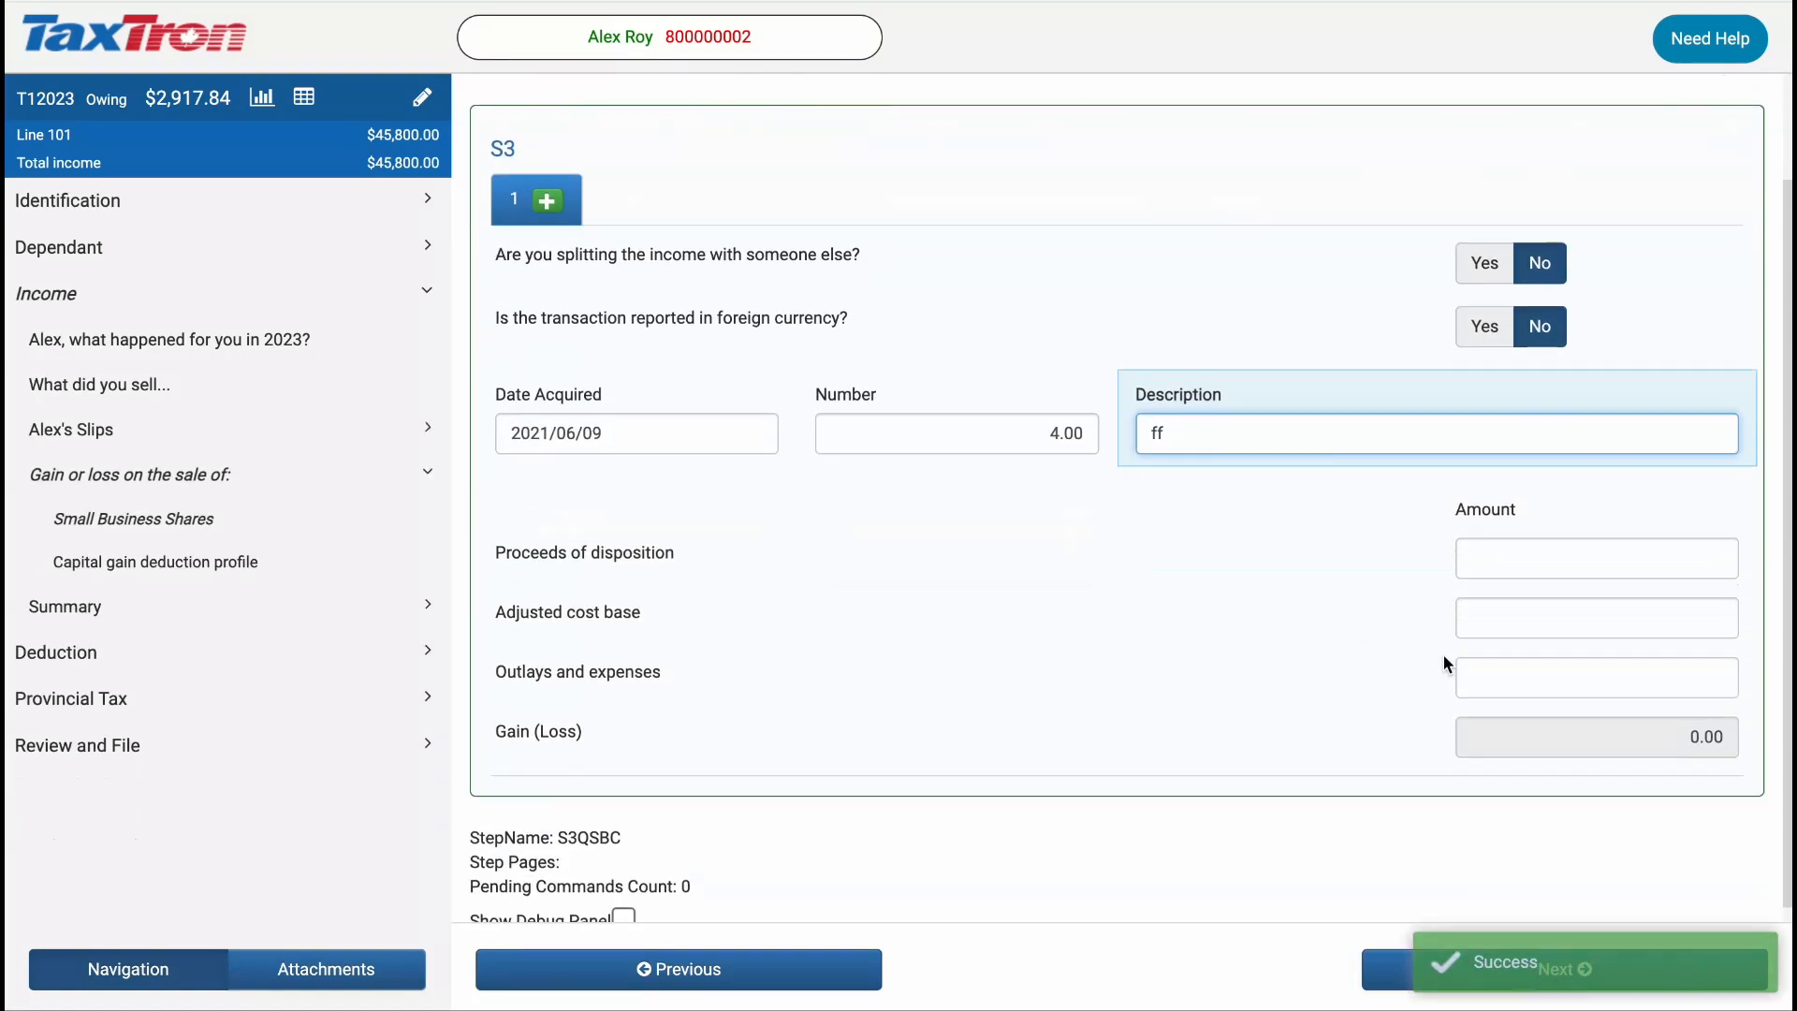
{"action": "left_click", "coordinate": [1610, 545]}
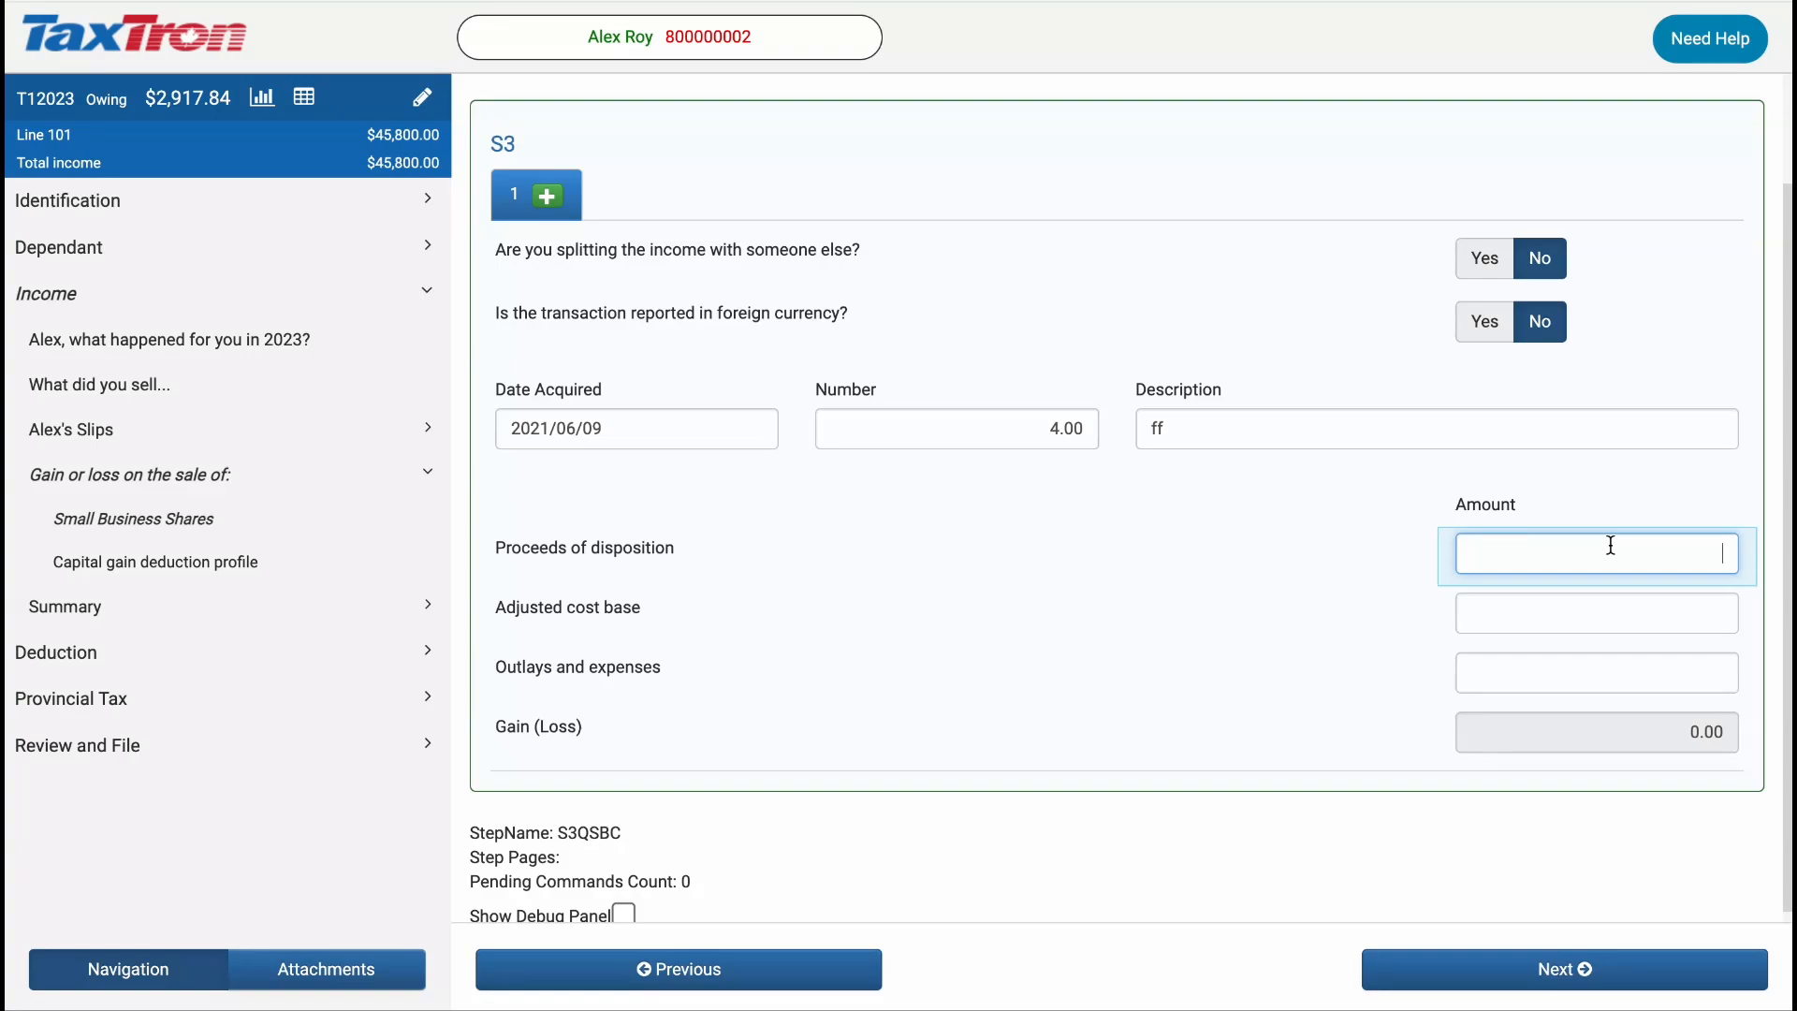
{"action": "type", "text": "600000"}
{"action": "key", "text": "Tab"}
{"action": "type", "text": "3"}
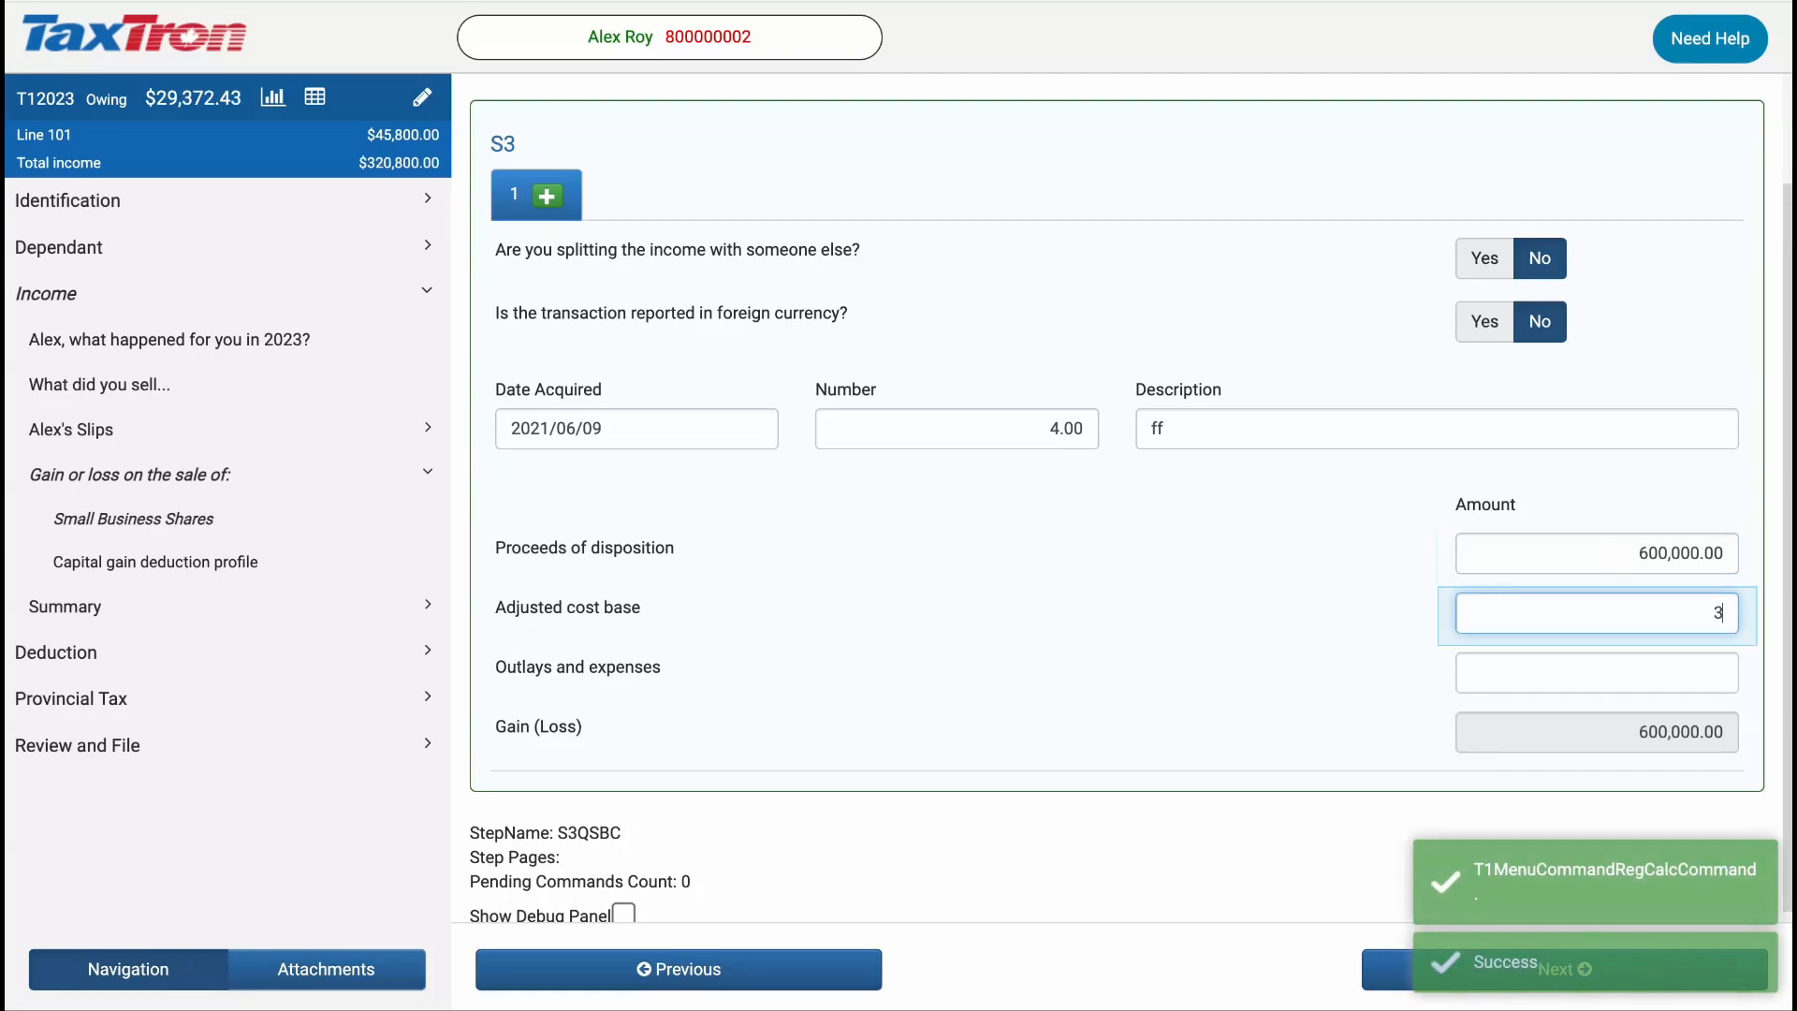
{"action": "type", "text": "00"}
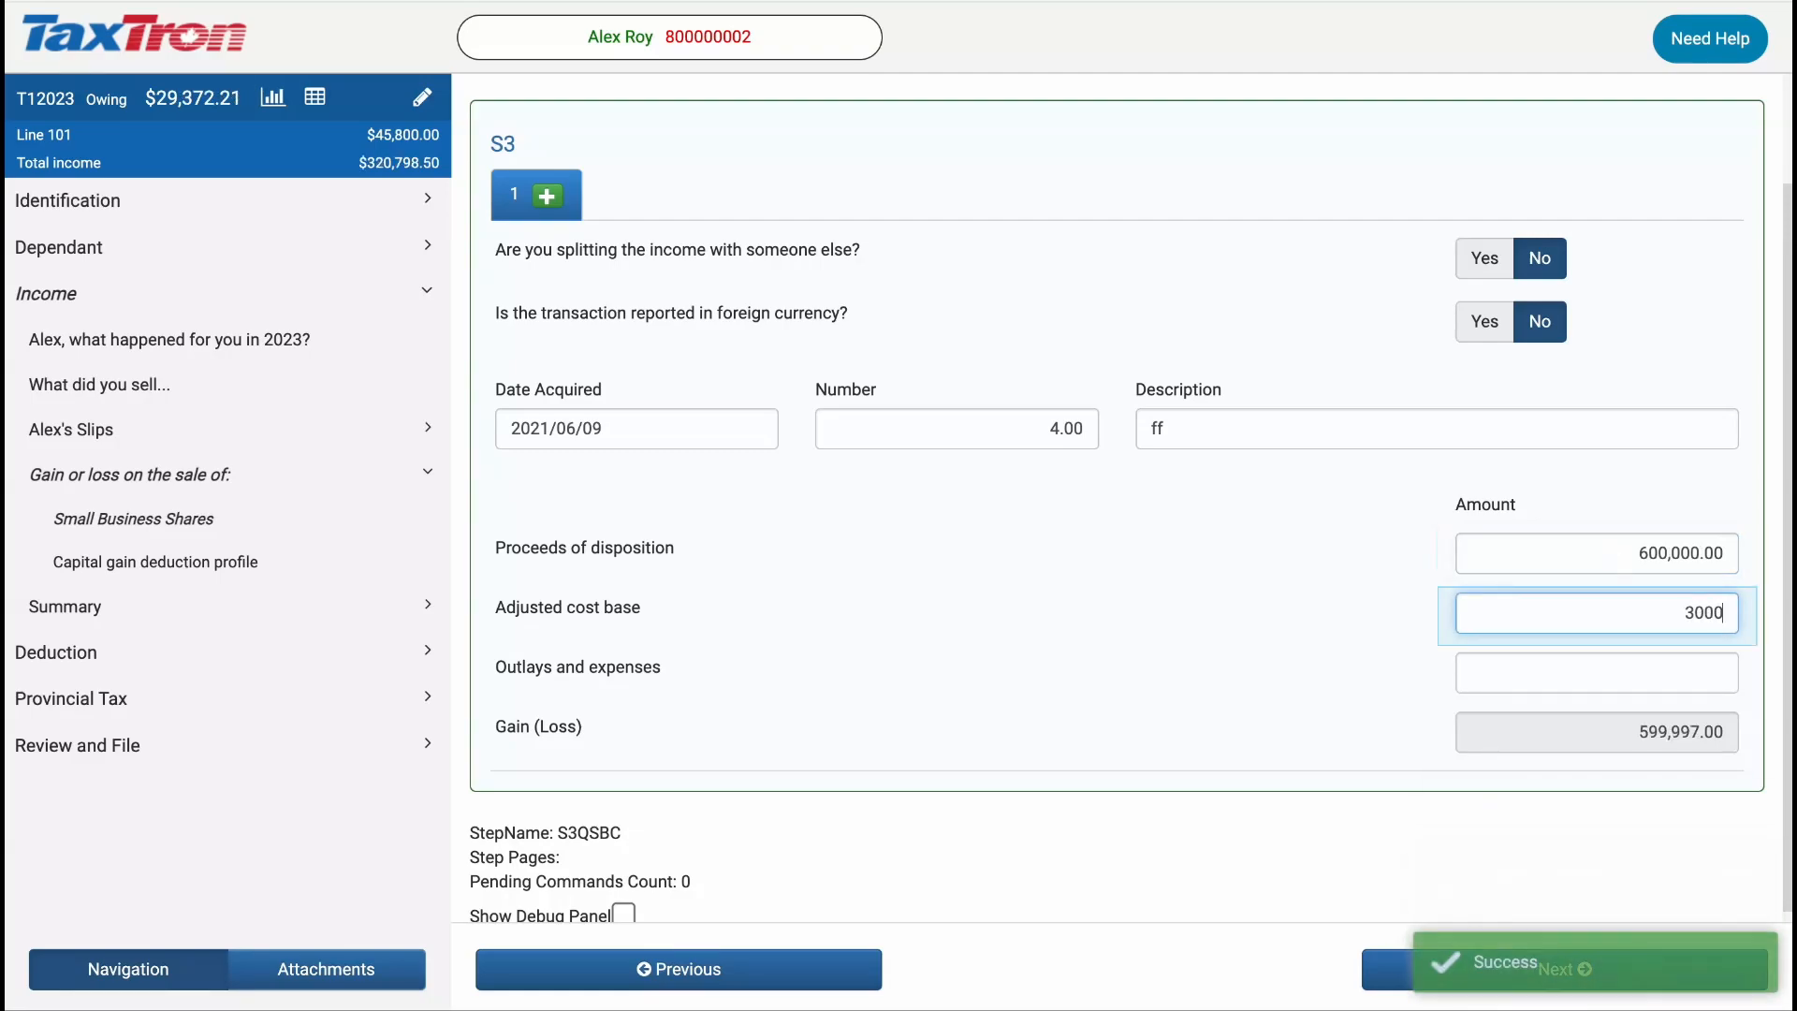
{"action": "type", "text": ",000"}
{"action": "key", "text": "Tab"}
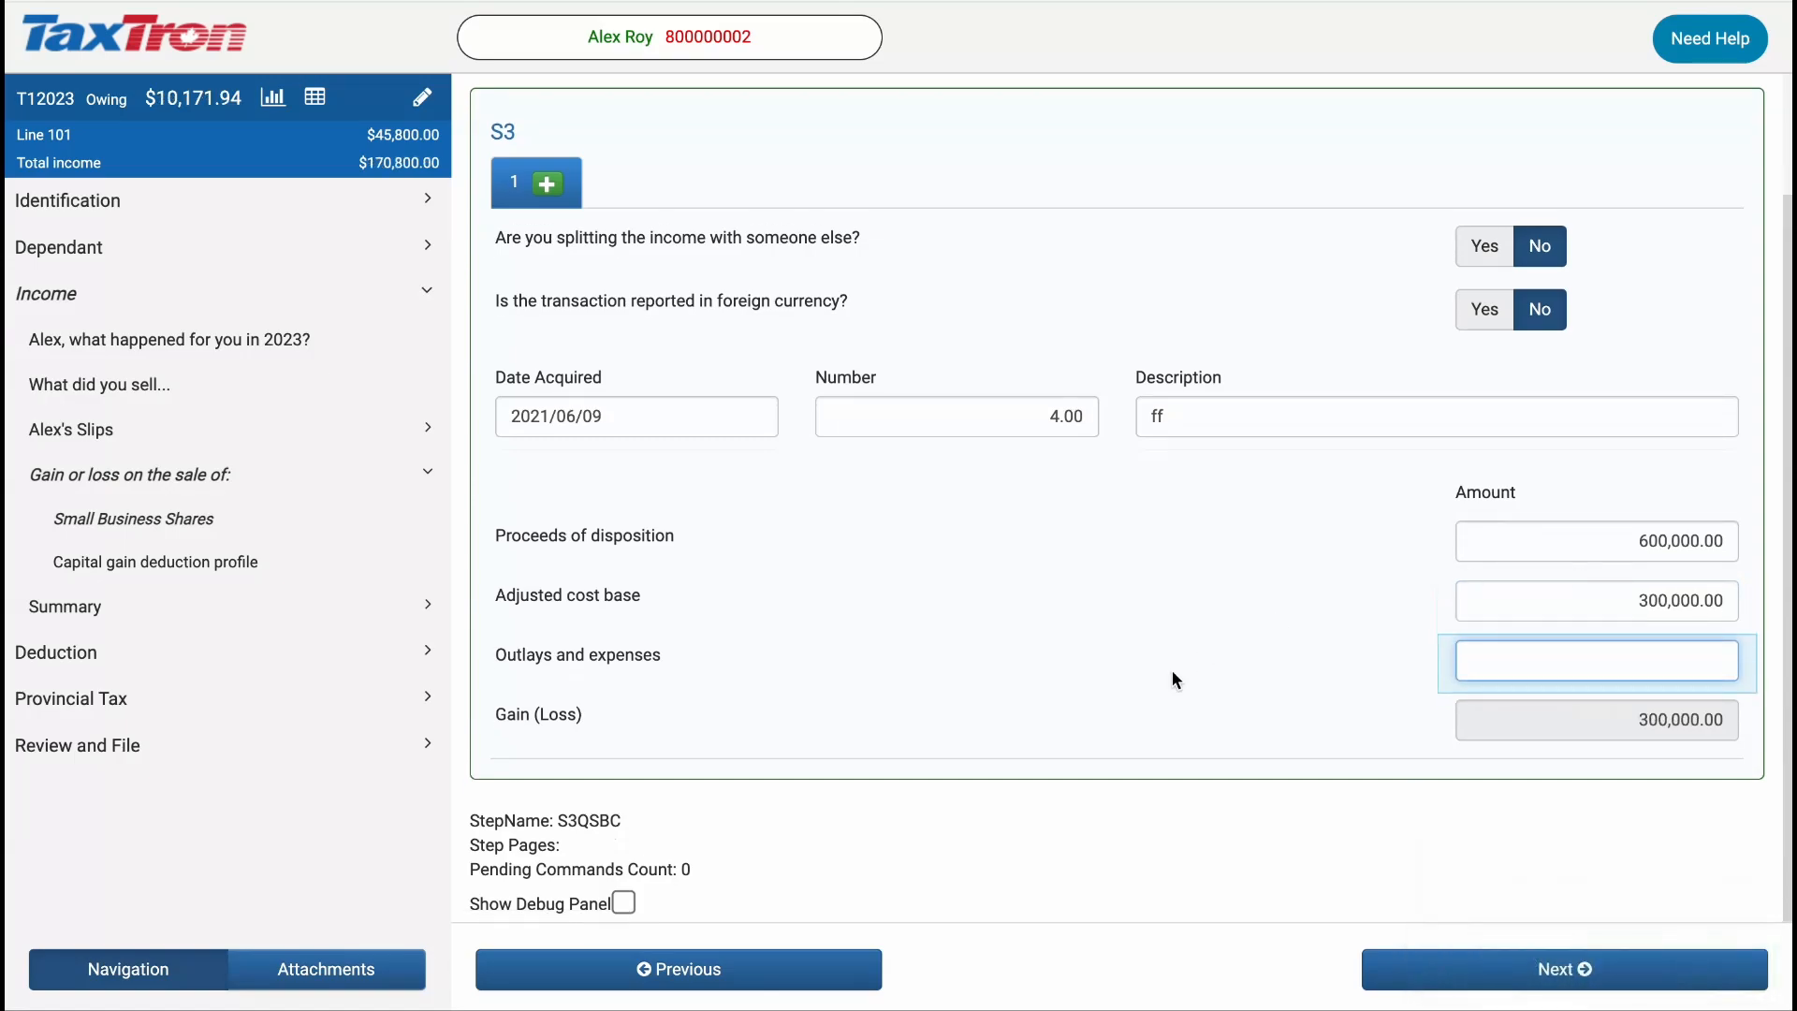
Go to the print and file page of the return and generate the Record Keeping printable copy
{"action": "left_click", "coordinate": [345, 749]}
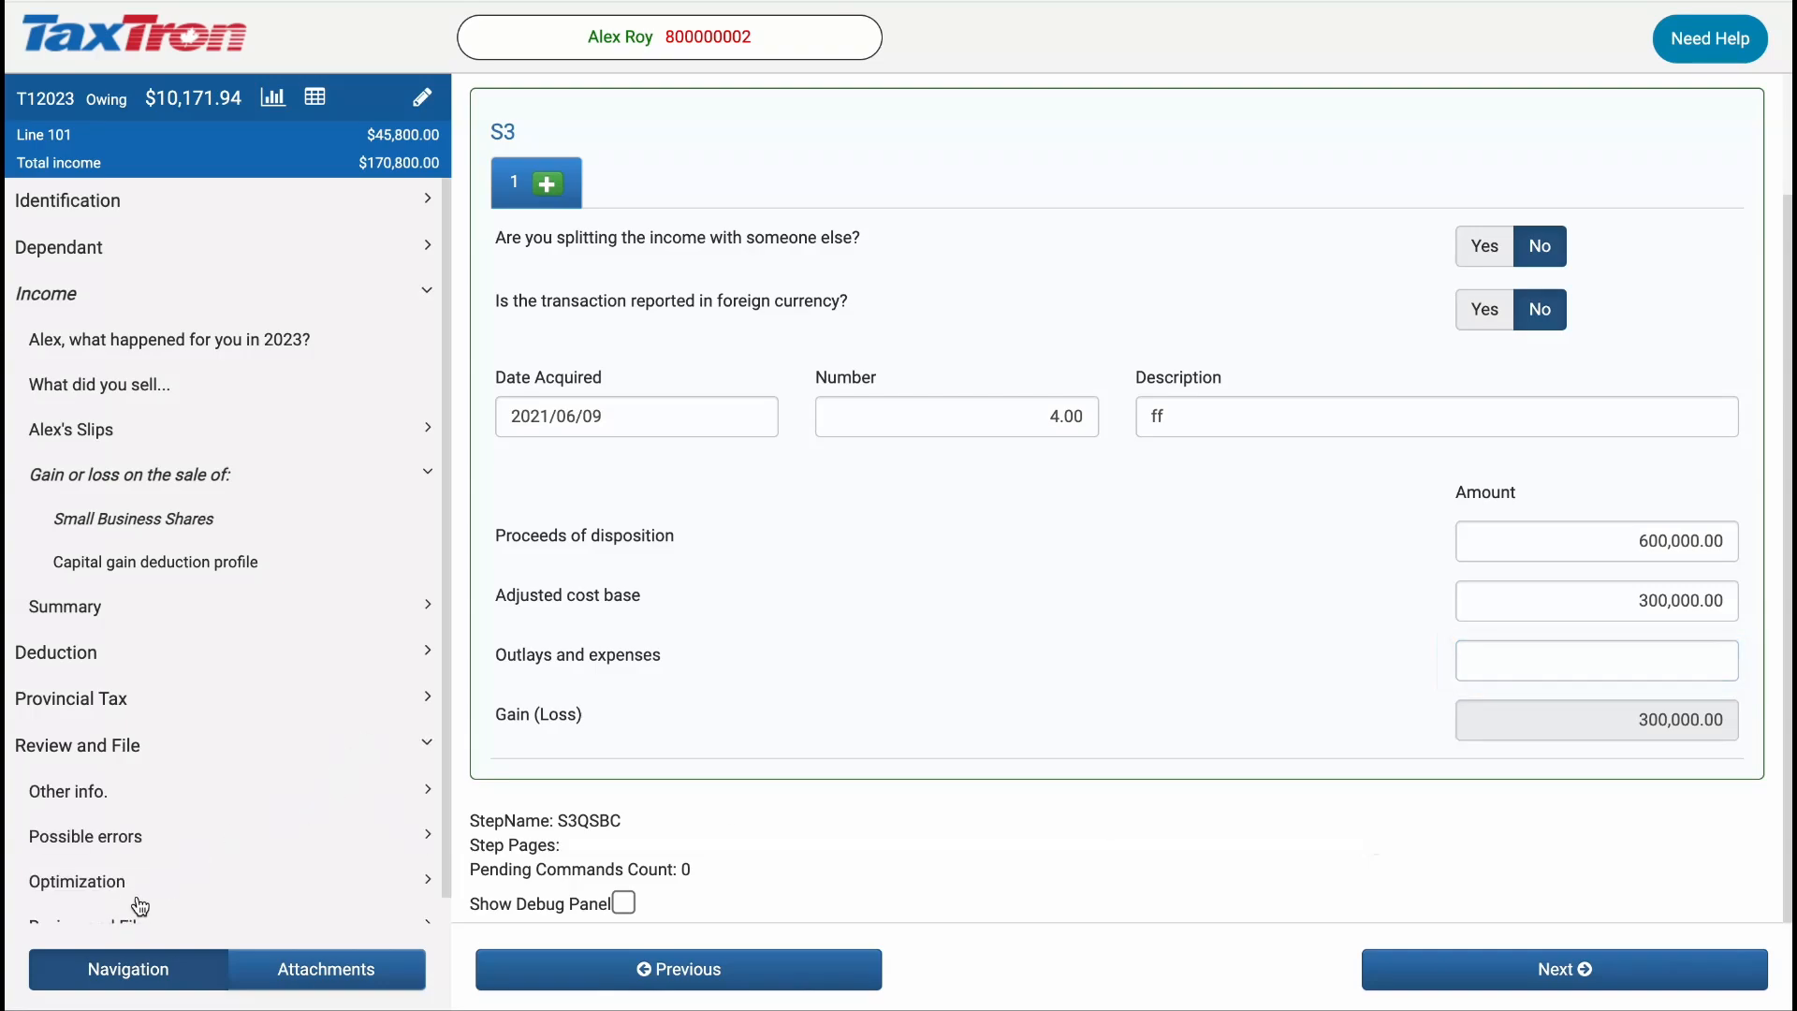
{"action": "scroll", "coordinate": [135, 906], "scroll_direction": "down", "scroll_amount": 1}
{"action": "left_click", "coordinate": [123, 906]}
{"action": "left_click", "coordinate": [122, 903]}
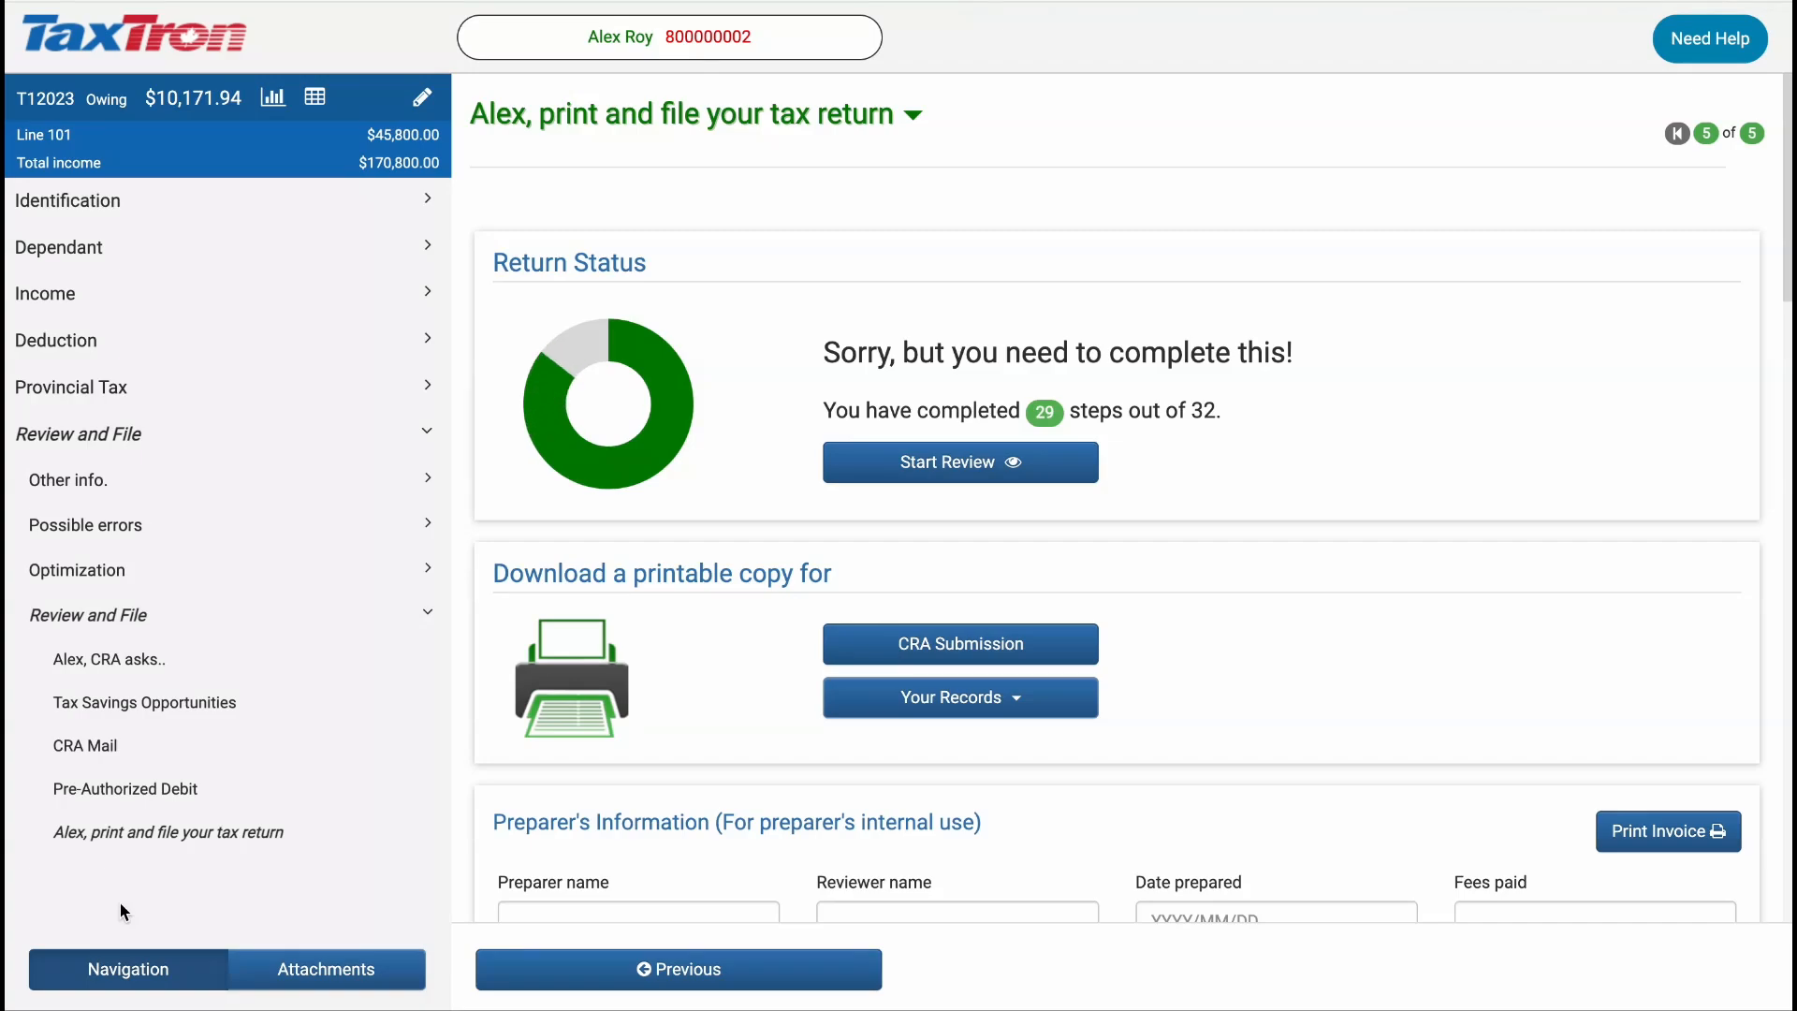
{"action": "left_click", "coordinate": [968, 711]}
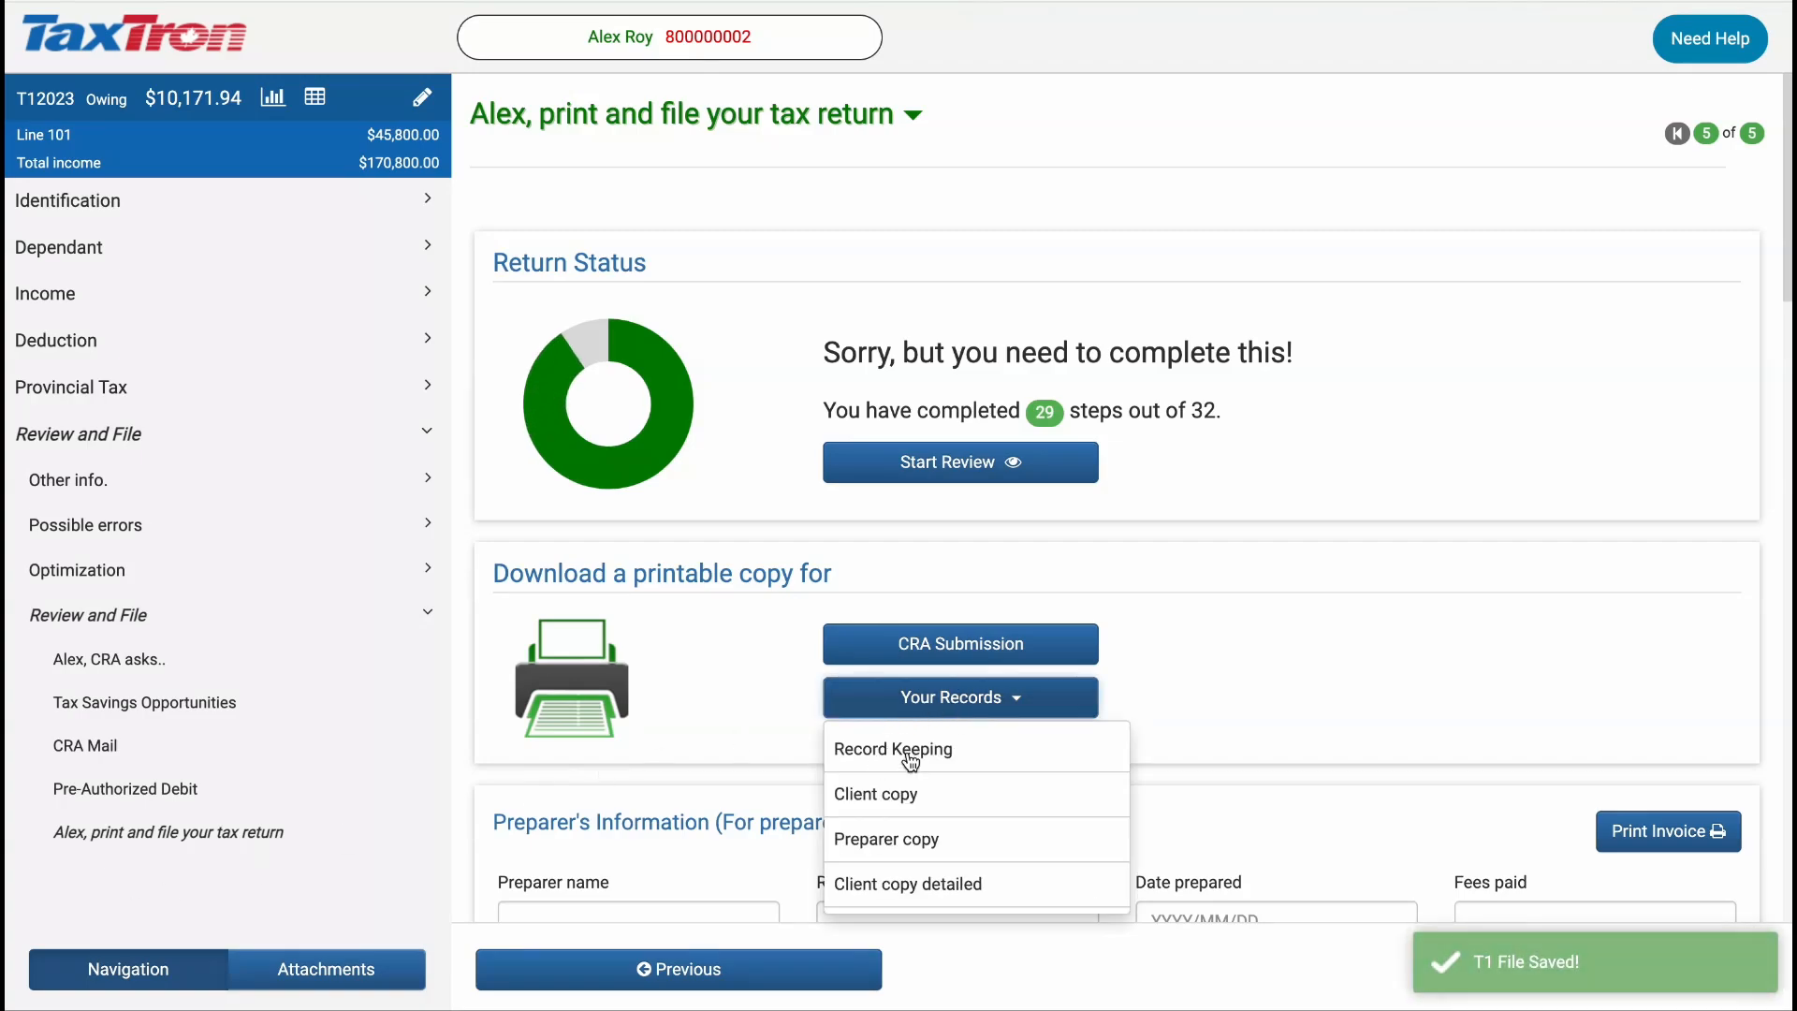
{"action": "left_click", "coordinate": [884, 753]}
Examine the Schedule 3 capital gains or losses page in the generated return PDF, including the QSBC and publicly traded share lines
{"action": "scroll", "coordinate": [1083, 660], "scroll_direction": "down", "scroll_amount": 8}
{"action": "scroll", "coordinate": [1084, 660], "scroll_direction": "up", "scroll_amount": 10}
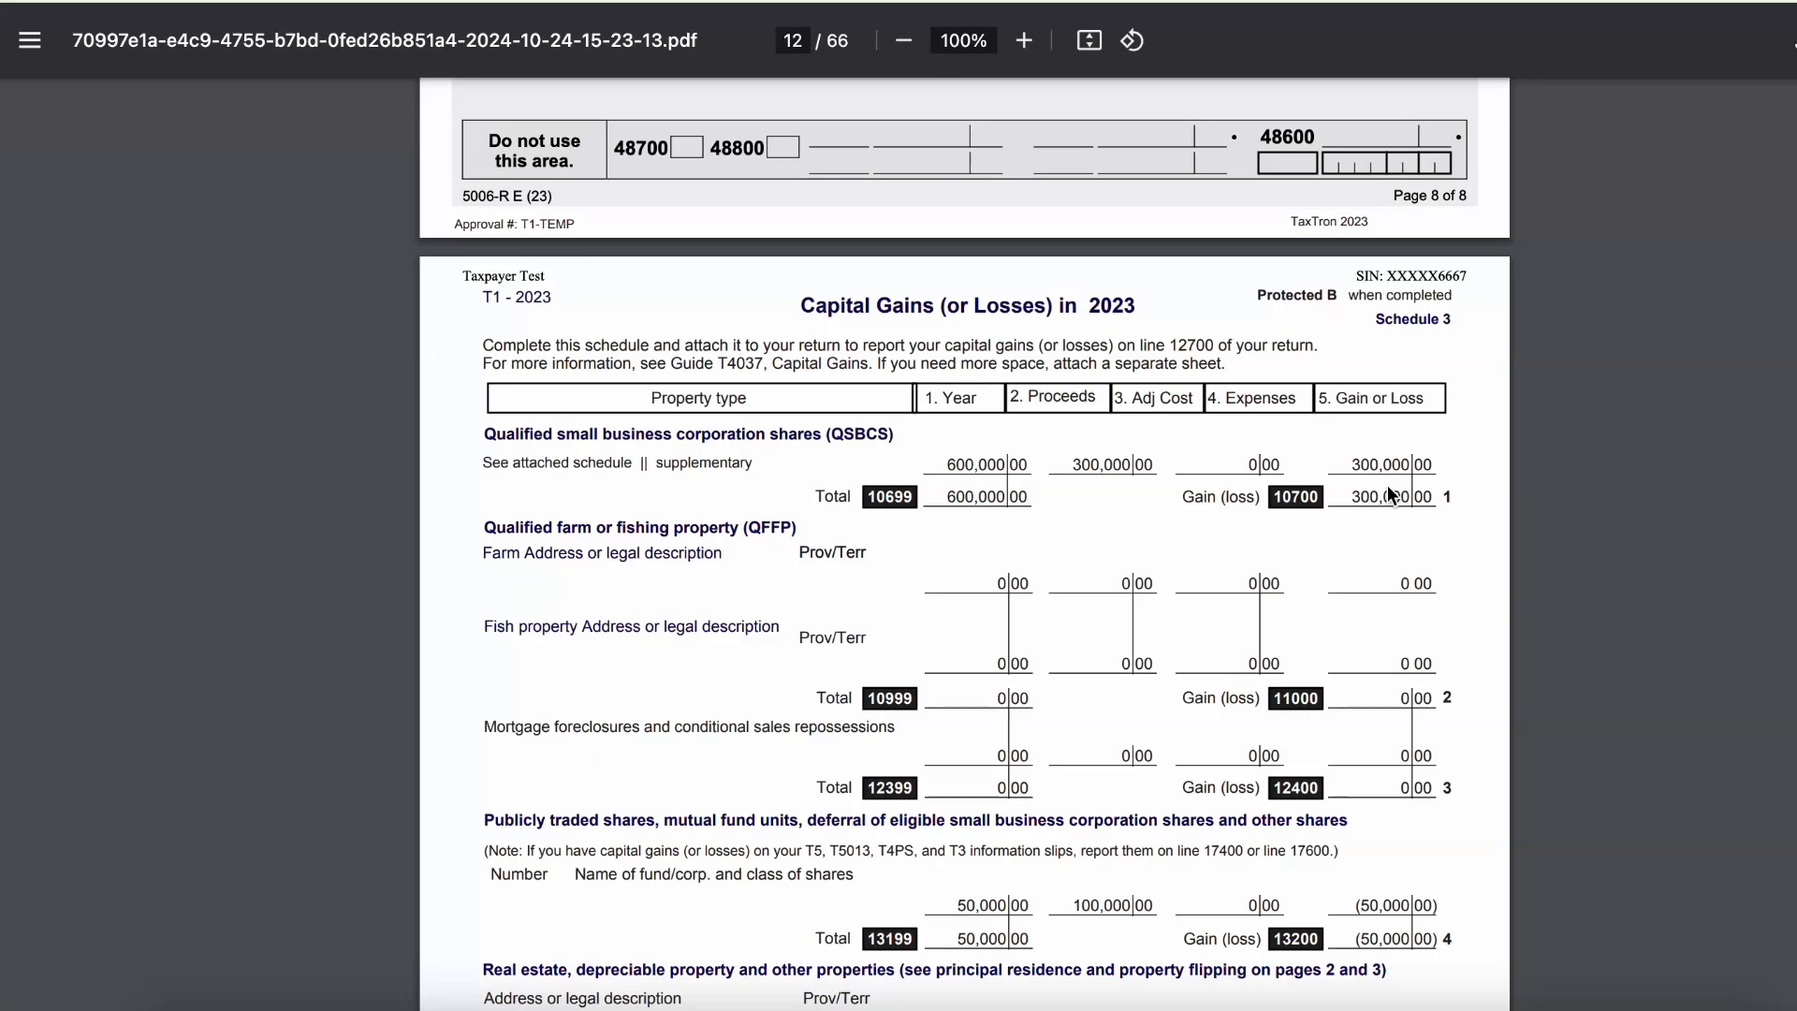
{"action": "scroll", "coordinate": [1387, 486], "scroll_direction": "down", "scroll_amount": 7}
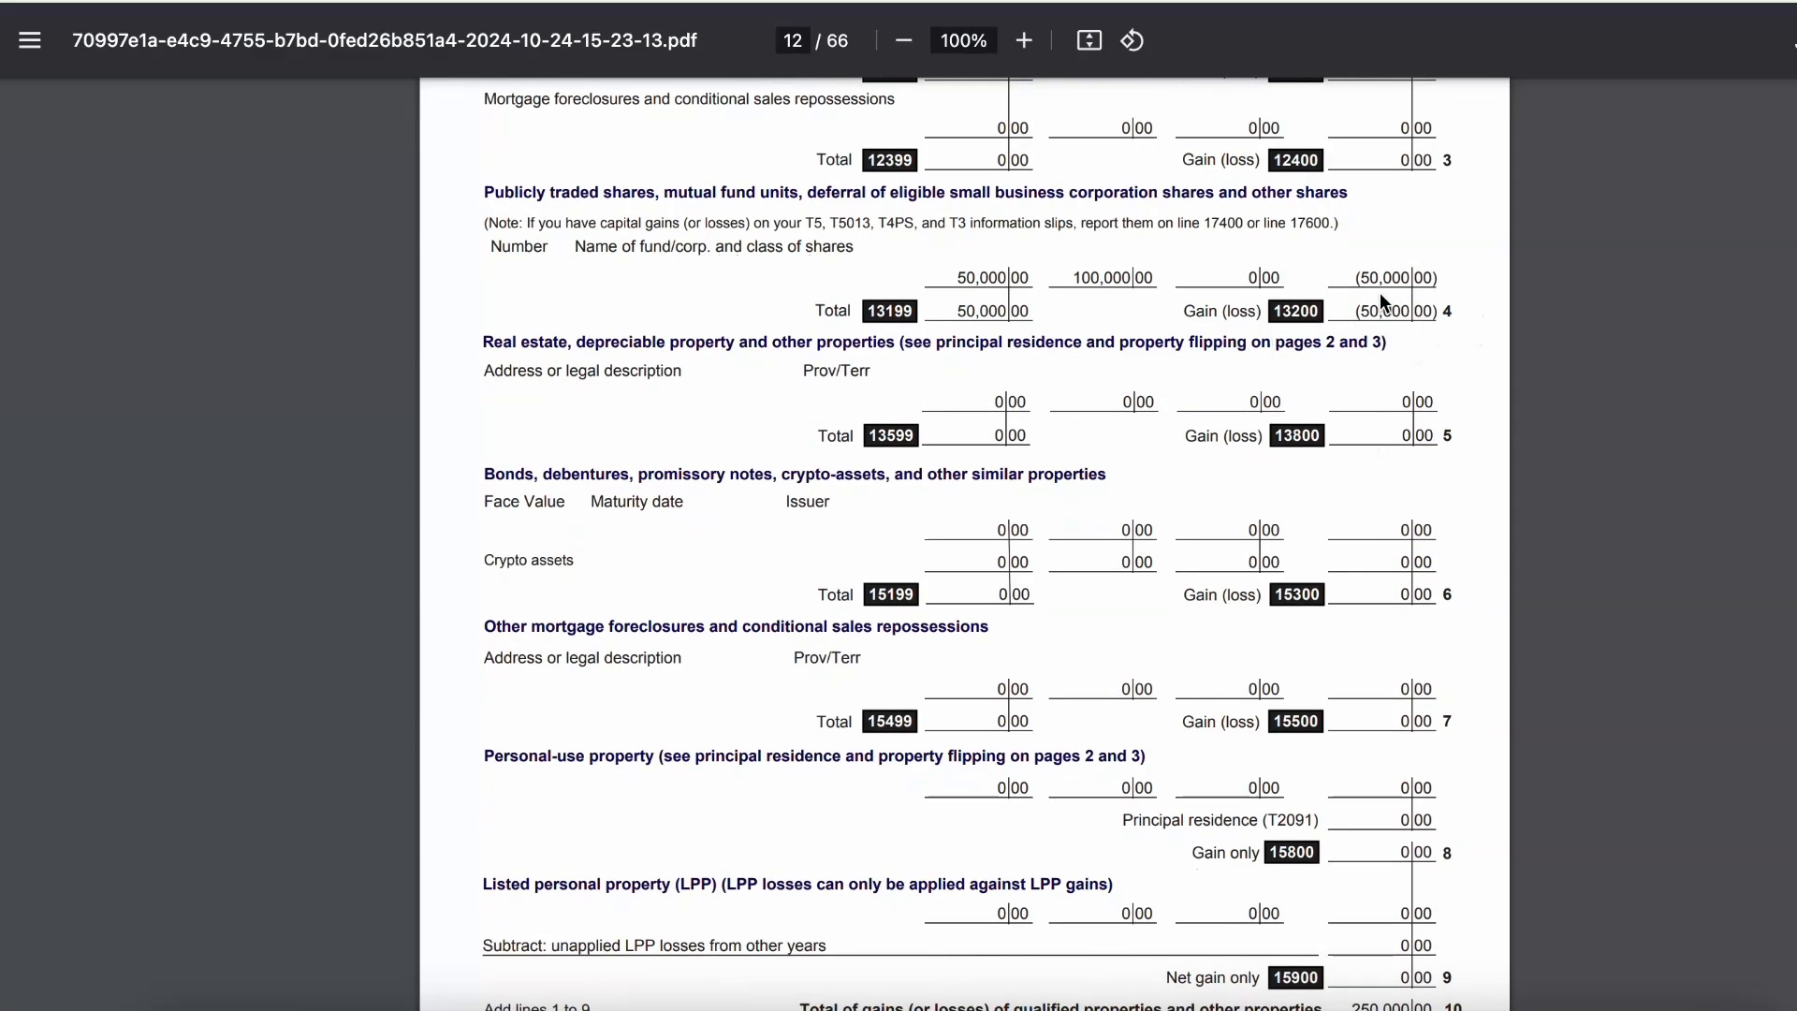
Review the Schedule 3 total of gains or losses on line 10 and the 2023 taxable capital gains calculation through line 19900
{"action": "scroll", "coordinate": [1370, 510], "scroll_direction": "down", "scroll_amount": 3}
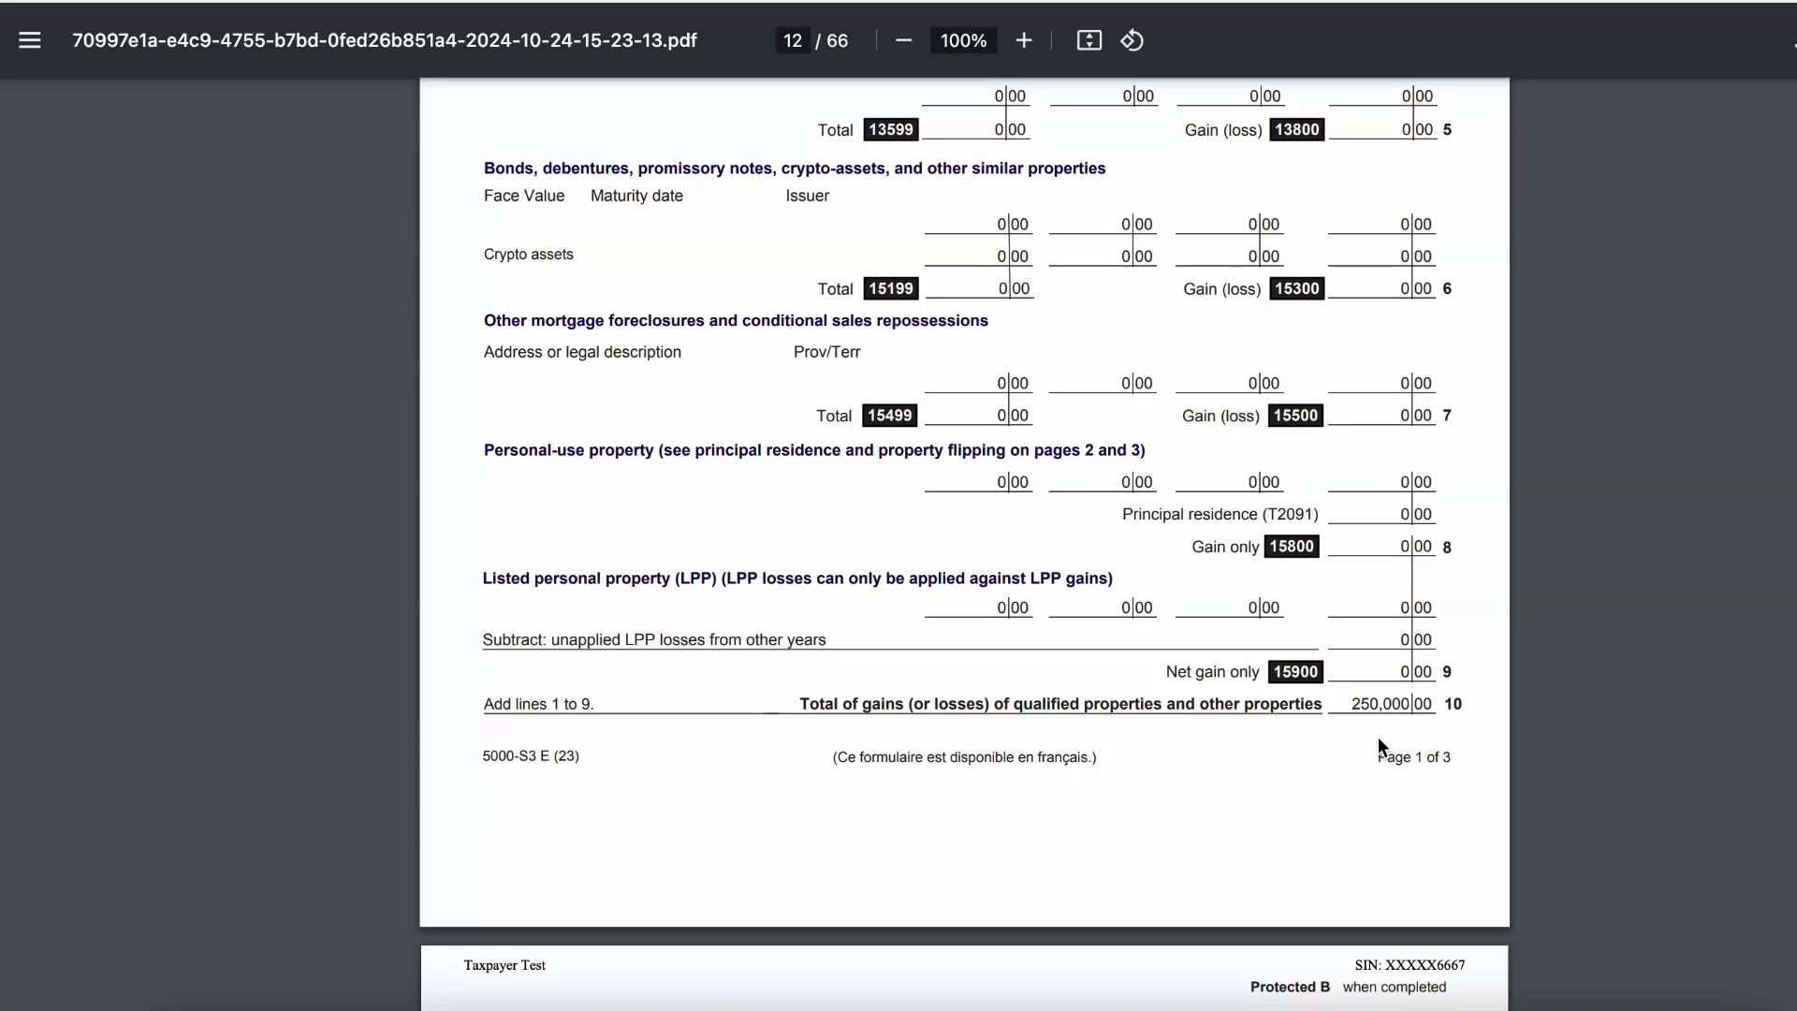
{"action": "scroll", "coordinate": [1379, 742], "scroll_direction": "down", "scroll_amount": 7}
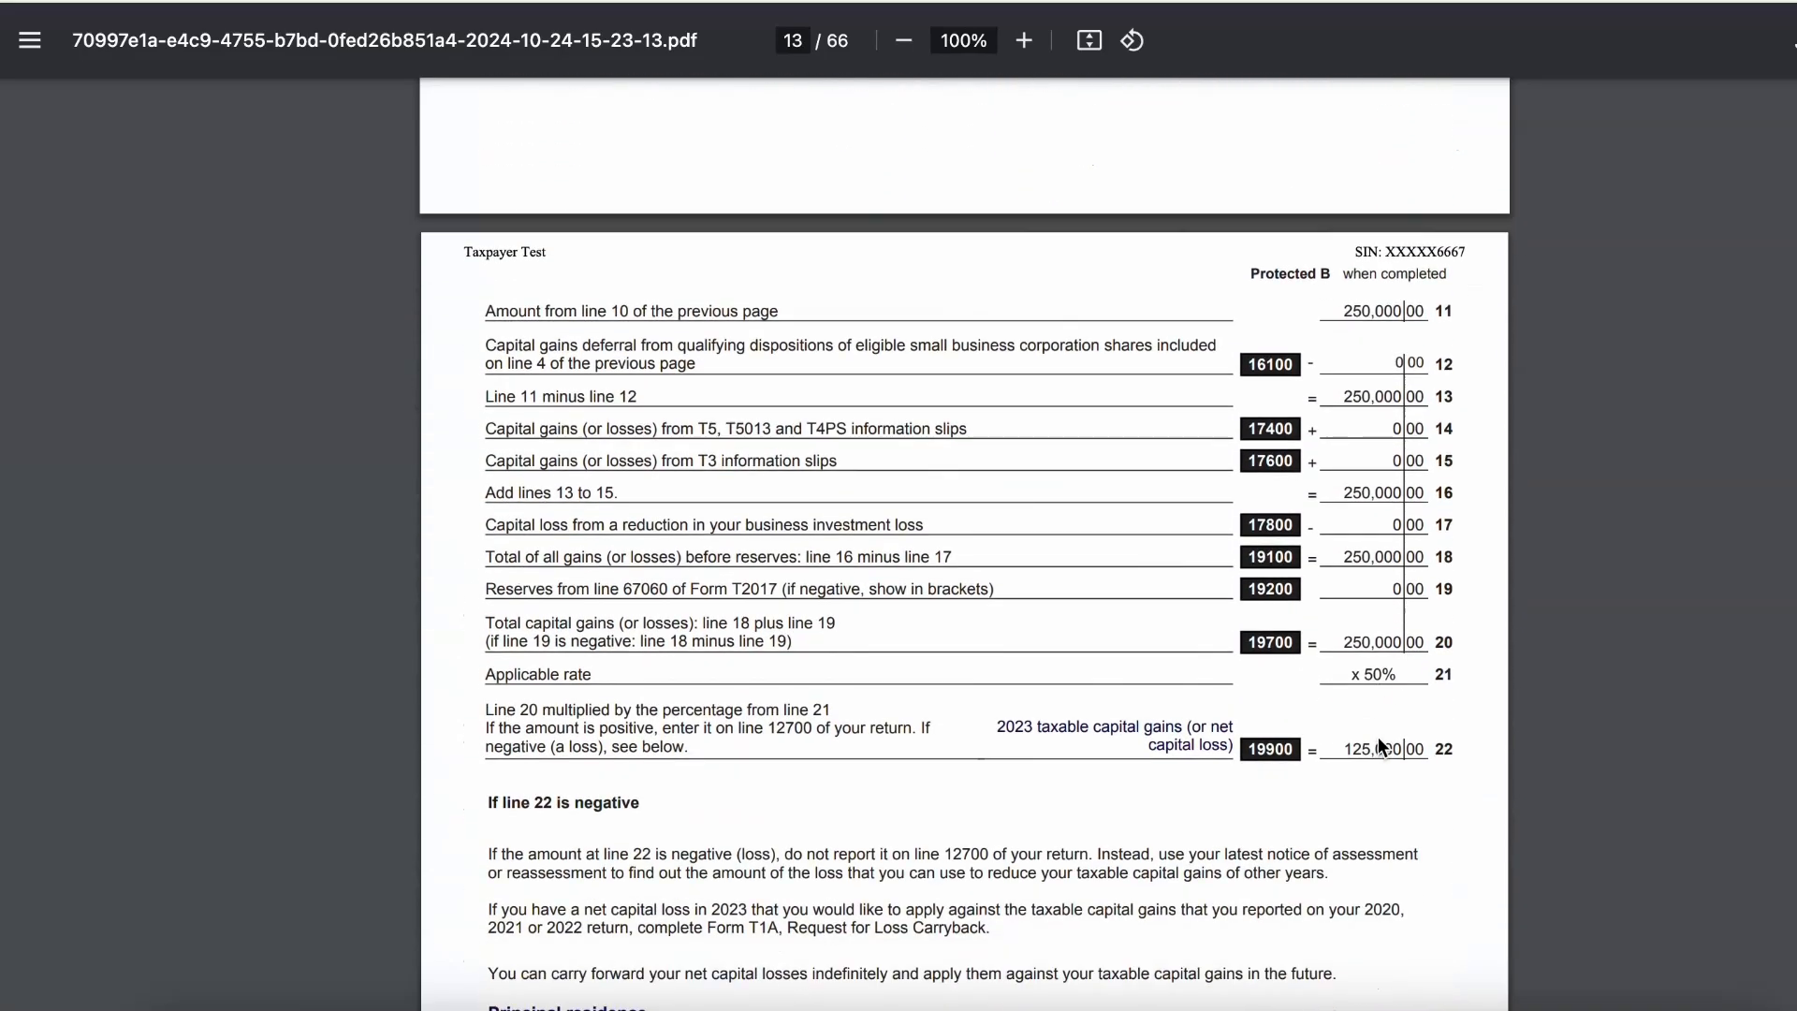
{"action": "scroll", "coordinate": [1378, 737], "scroll_direction": "down", "scroll_amount": 1}
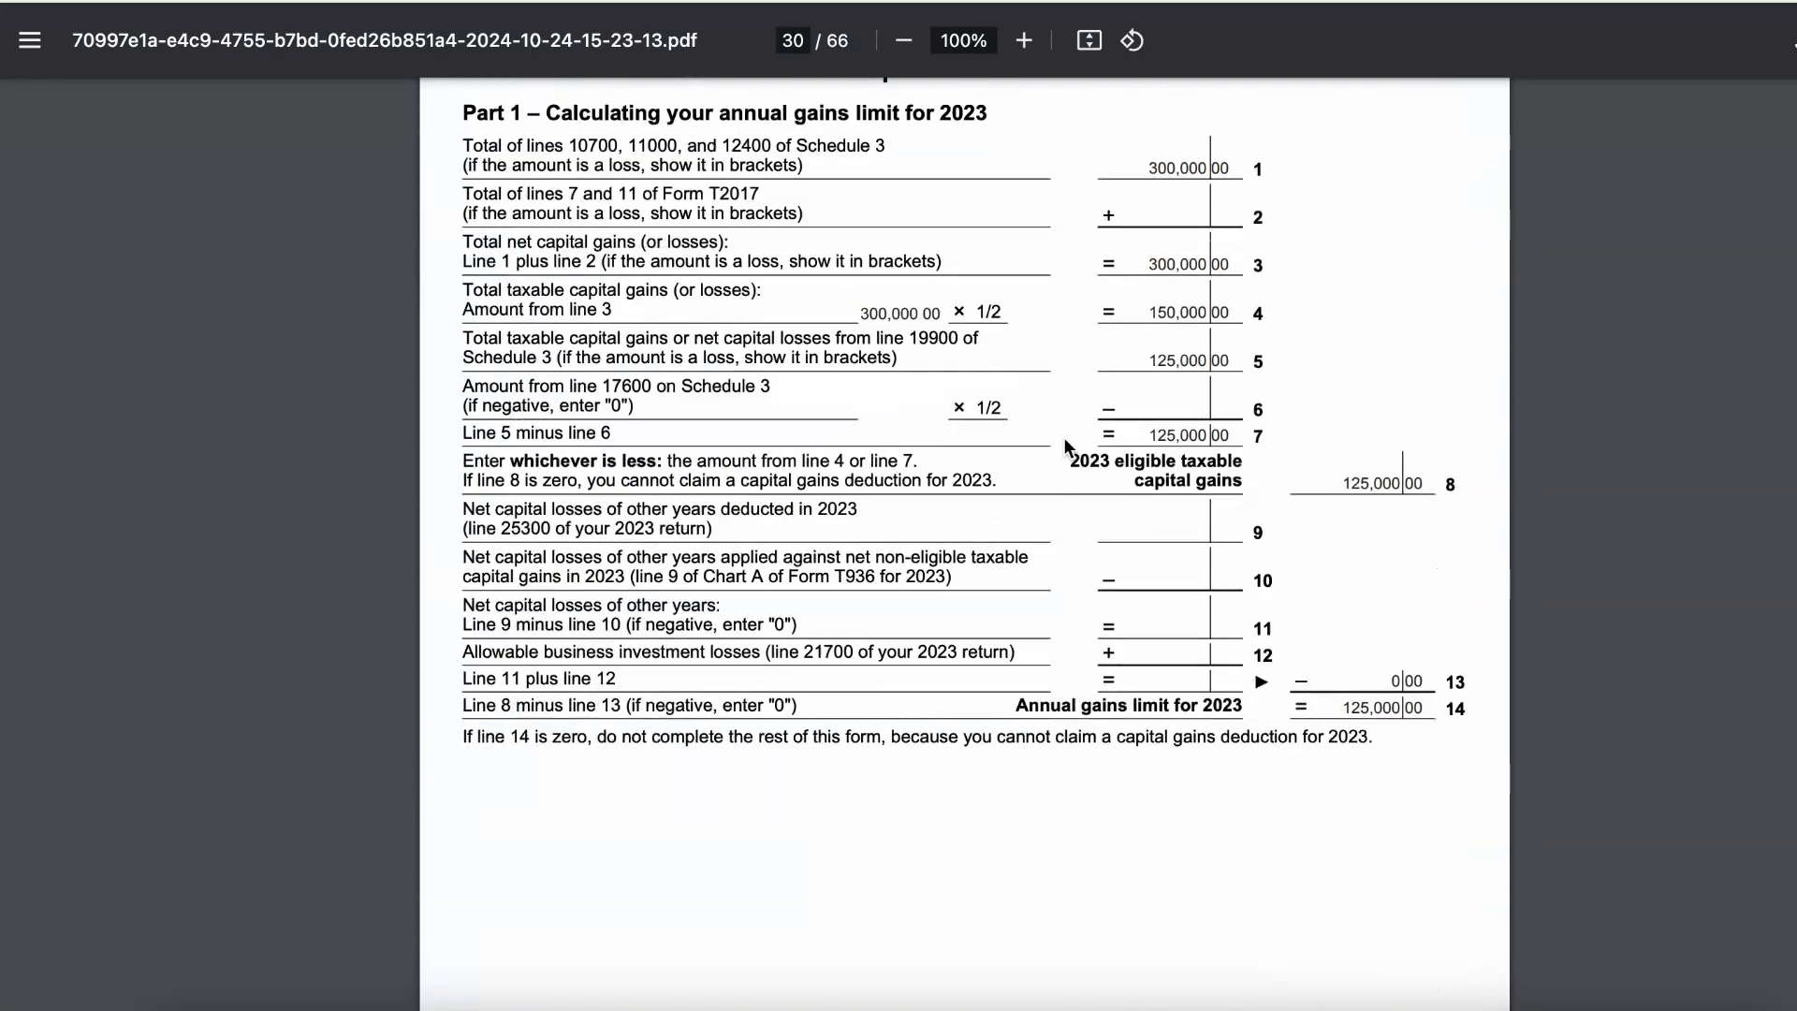
Examine the Calculation of Capital Gains Deduction form, covering the annual gains limit, the cumulative gains limit and Part 3a
{"action": "scroll", "coordinate": [1063, 436], "scroll_direction": "up", "scroll_amount": 2}
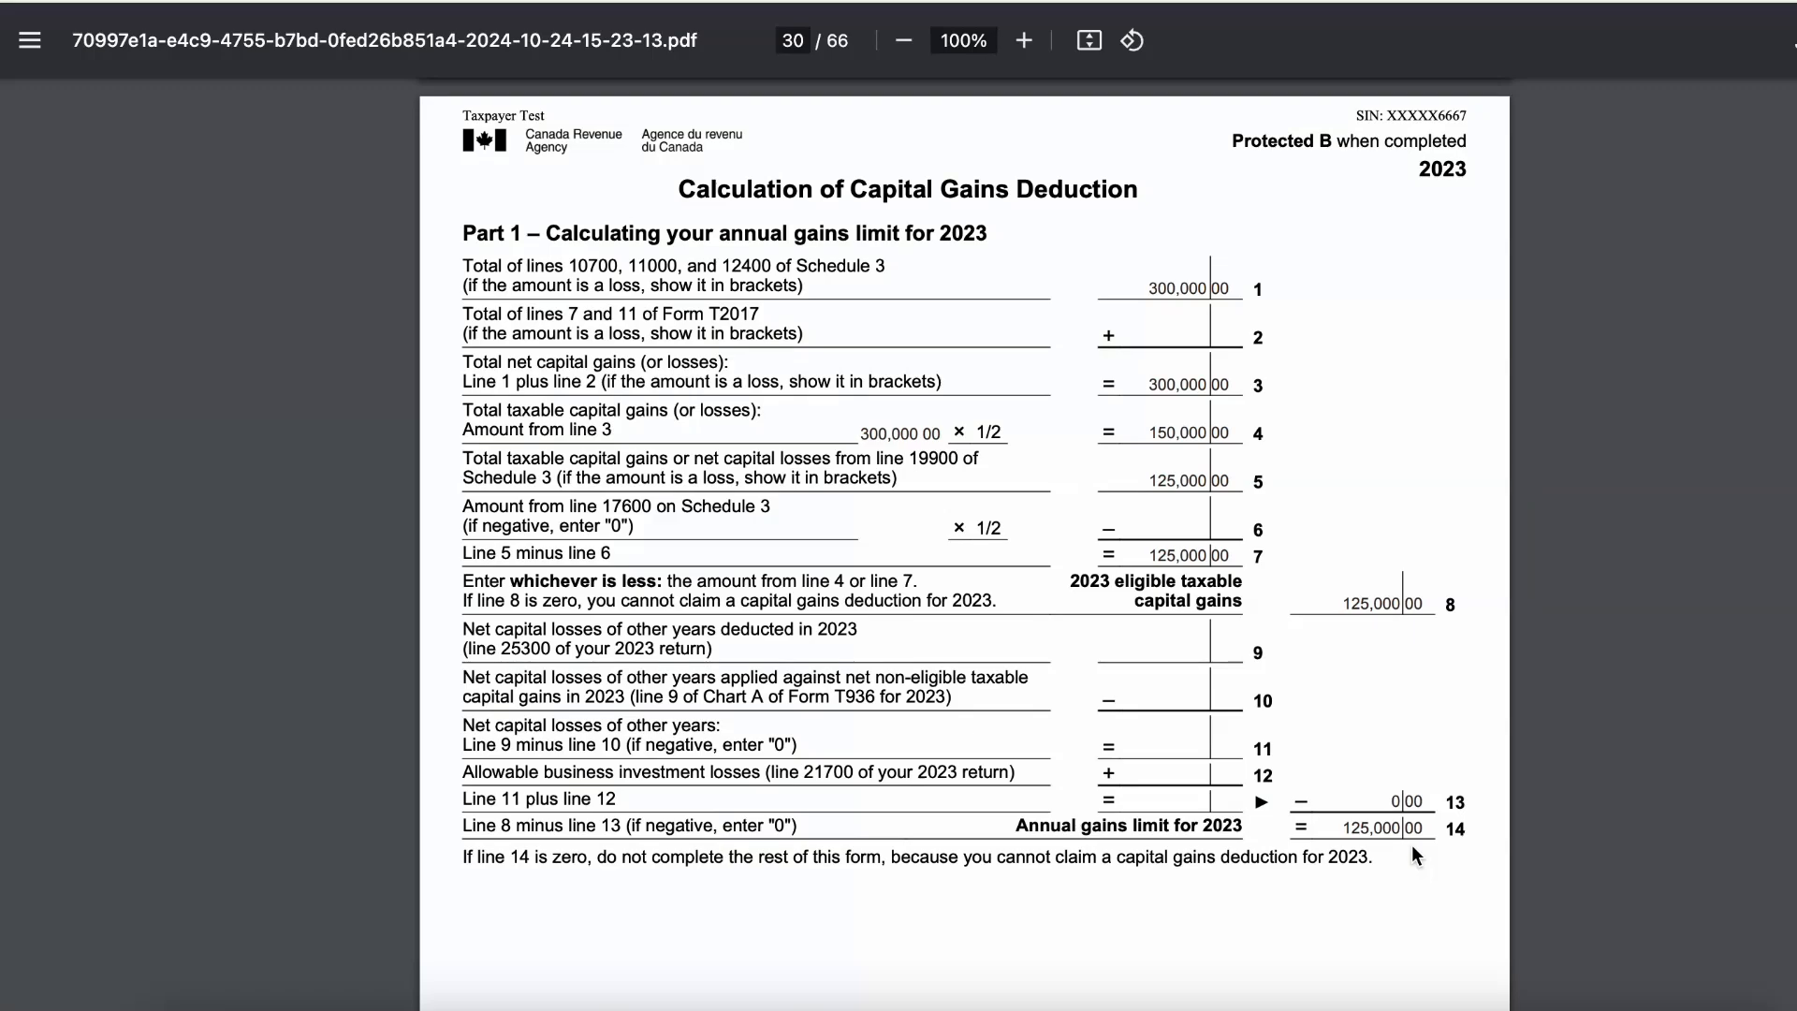
{"action": "scroll", "coordinate": [1293, 707], "scroll_direction": "down", "scroll_amount": 10}
{"action": "scroll", "coordinate": [1294, 707], "scroll_direction": "down", "scroll_amount": 7}
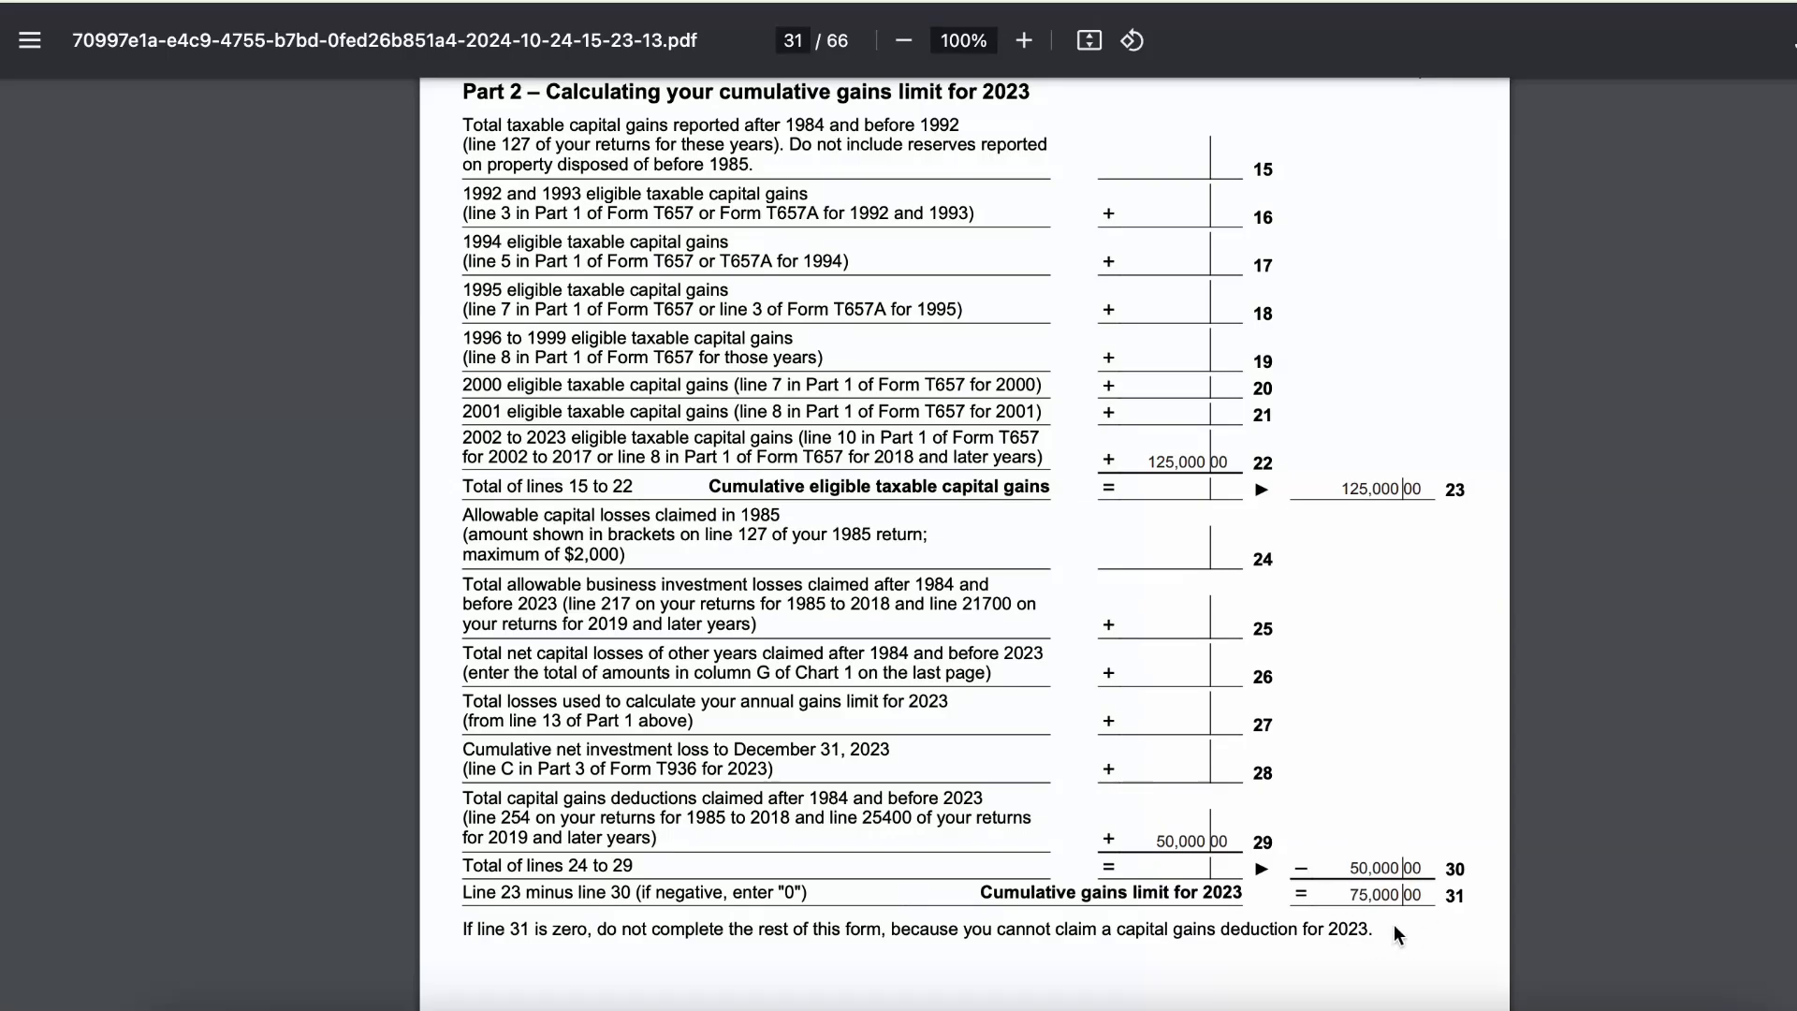
{"action": "scroll", "coordinate": [1395, 924], "scroll_direction": "down", "scroll_amount": 15}
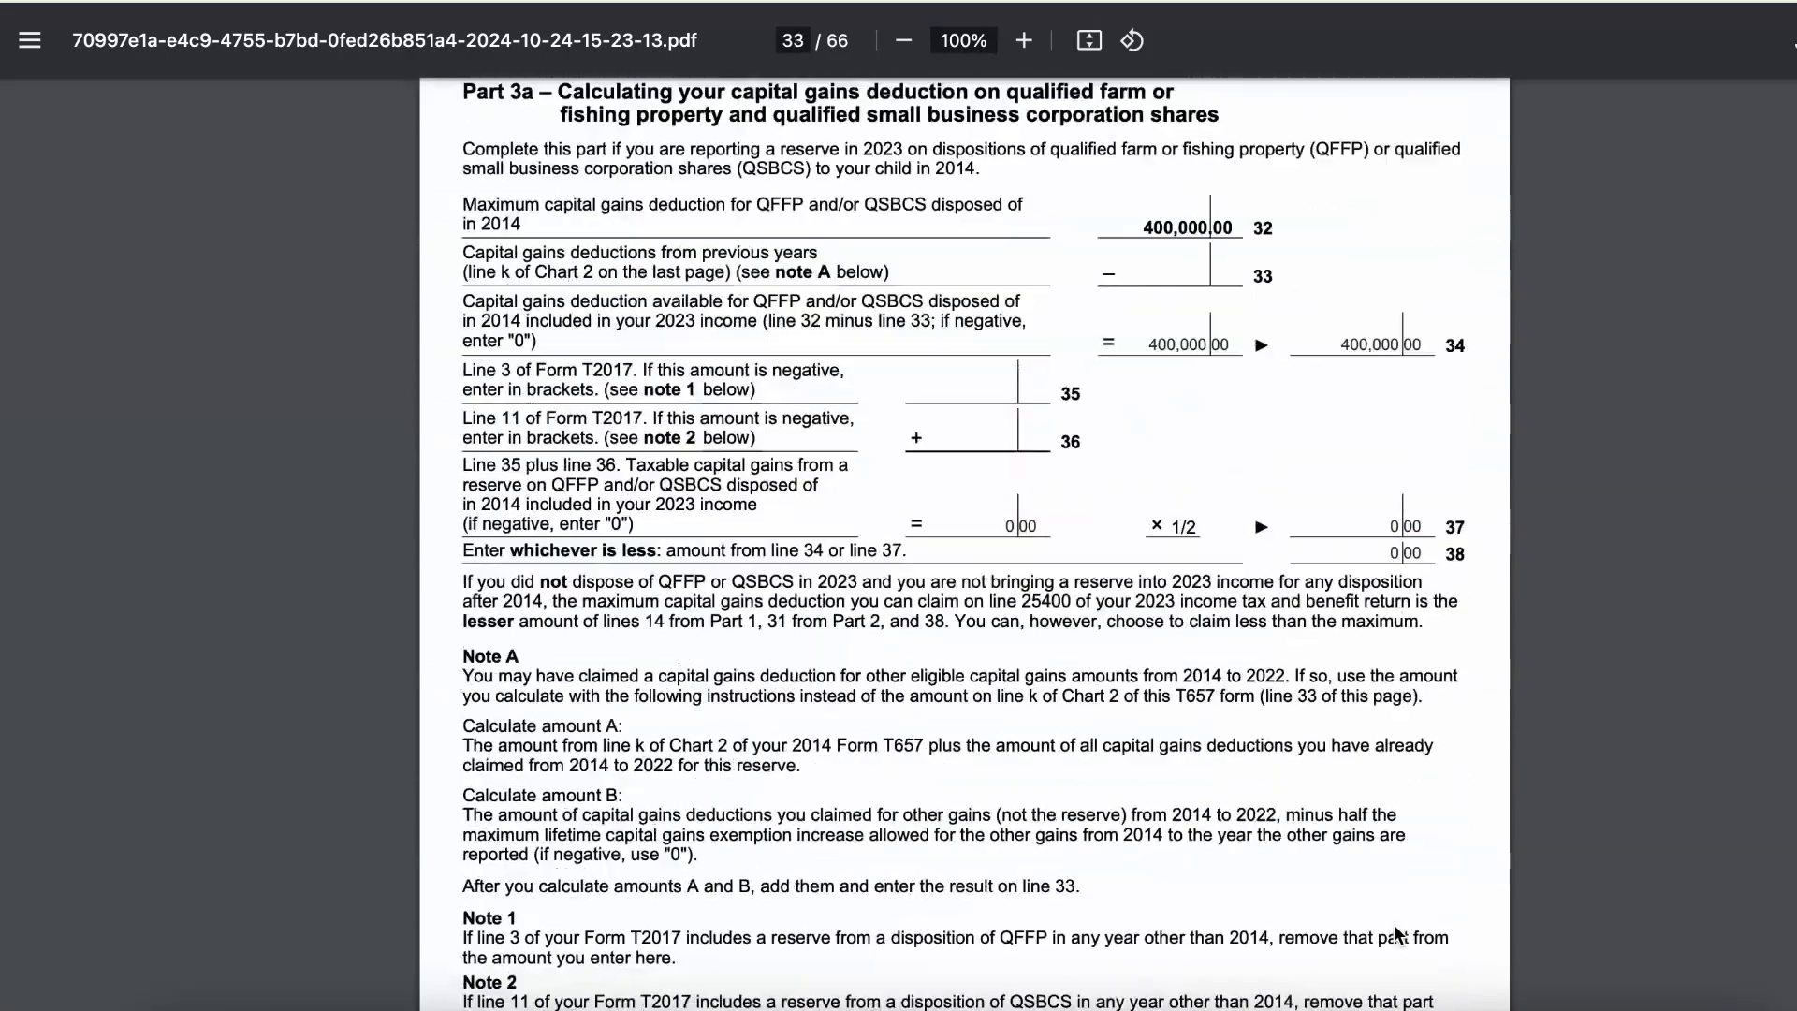
{"action": "scroll", "coordinate": [1394, 933], "scroll_direction": "down", "scroll_amount": 7}
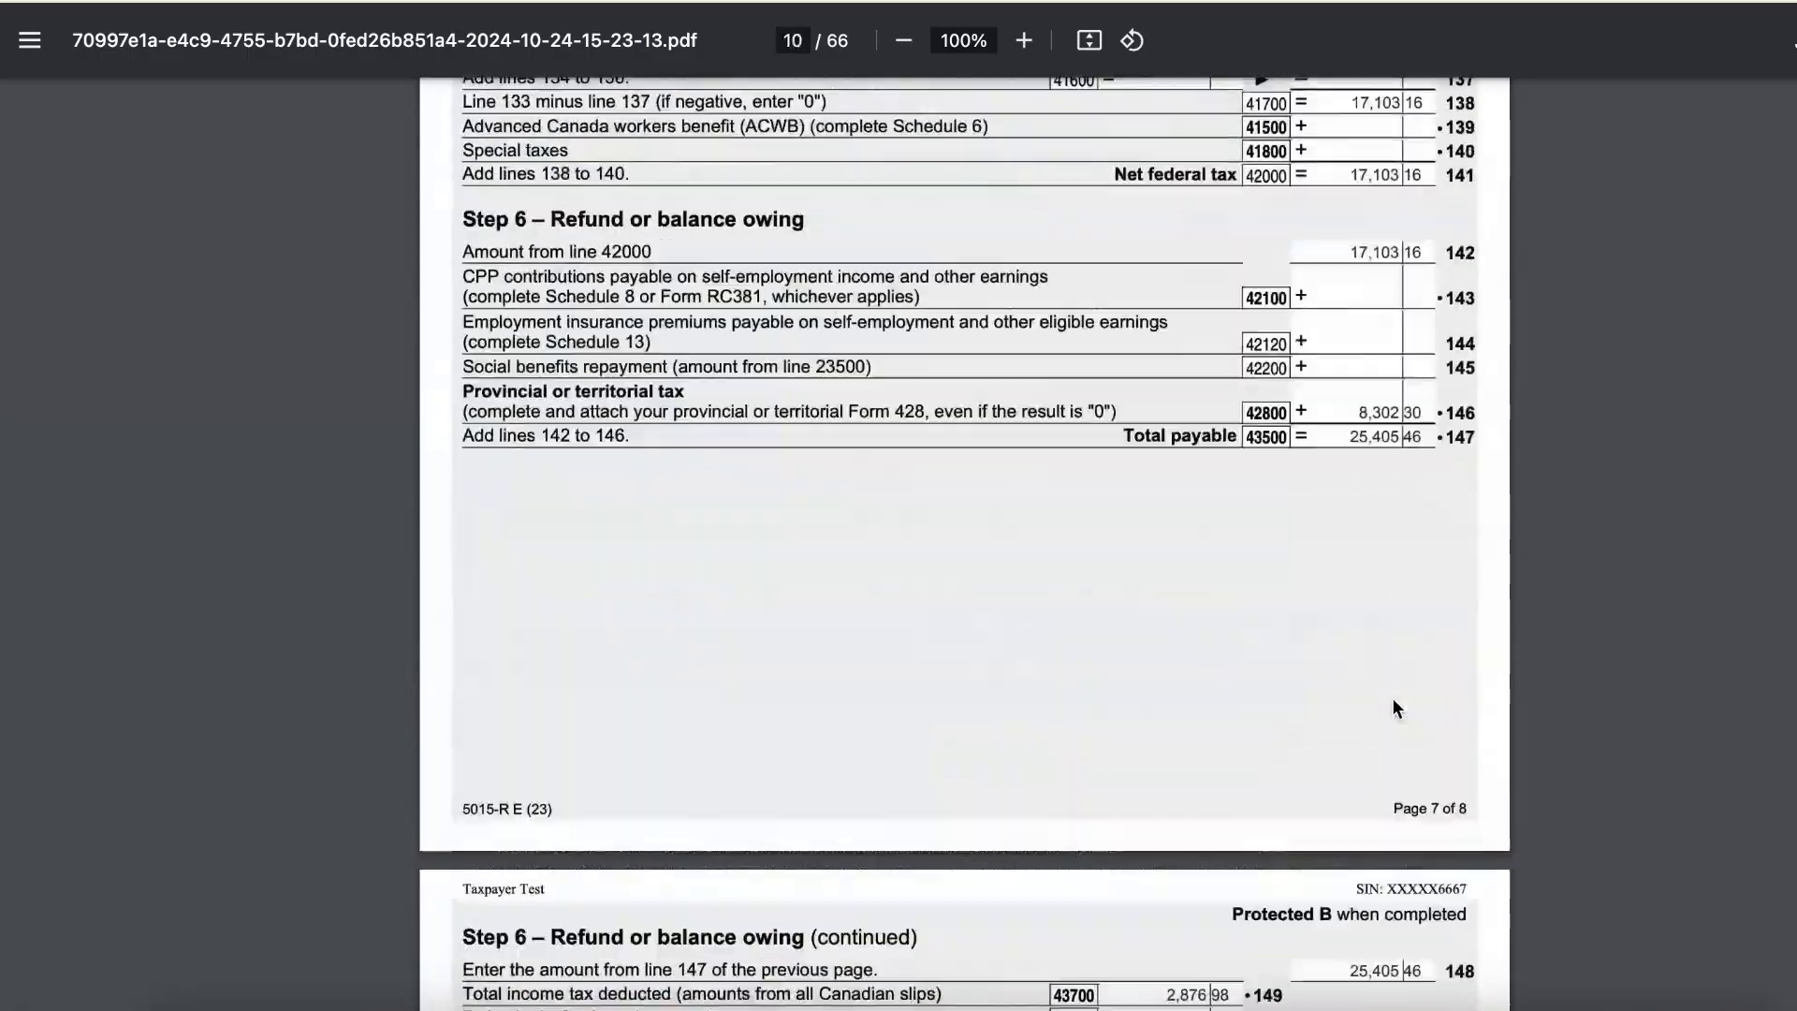
Go back through the federal tax pages to Step 4 – Taxable income and check the capital gains deduction on line 25400
{"action": "scroll", "coordinate": [1390, 698], "scroll_direction": "up", "scroll_amount": 10}
{"action": "scroll", "coordinate": [1390, 698], "scroll_direction": "down", "scroll_amount": 3}
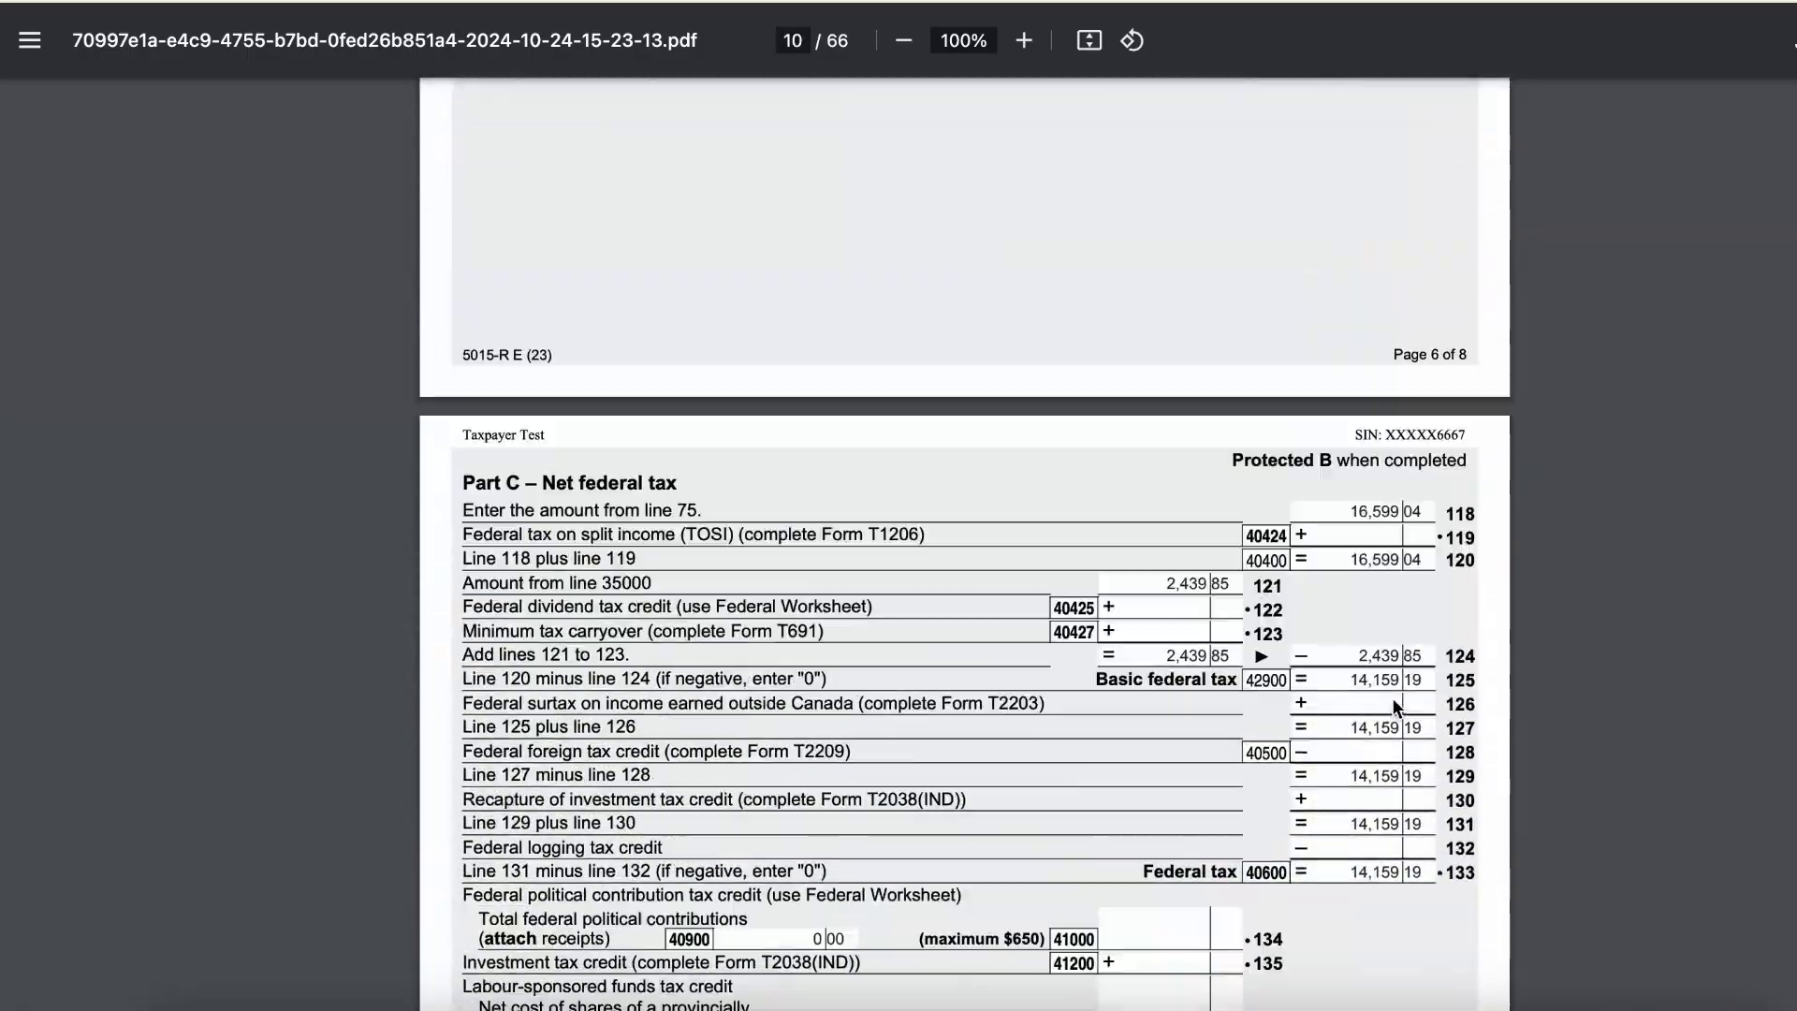
{"action": "scroll", "coordinate": [1392, 699], "scroll_direction": "up", "scroll_amount": 20}
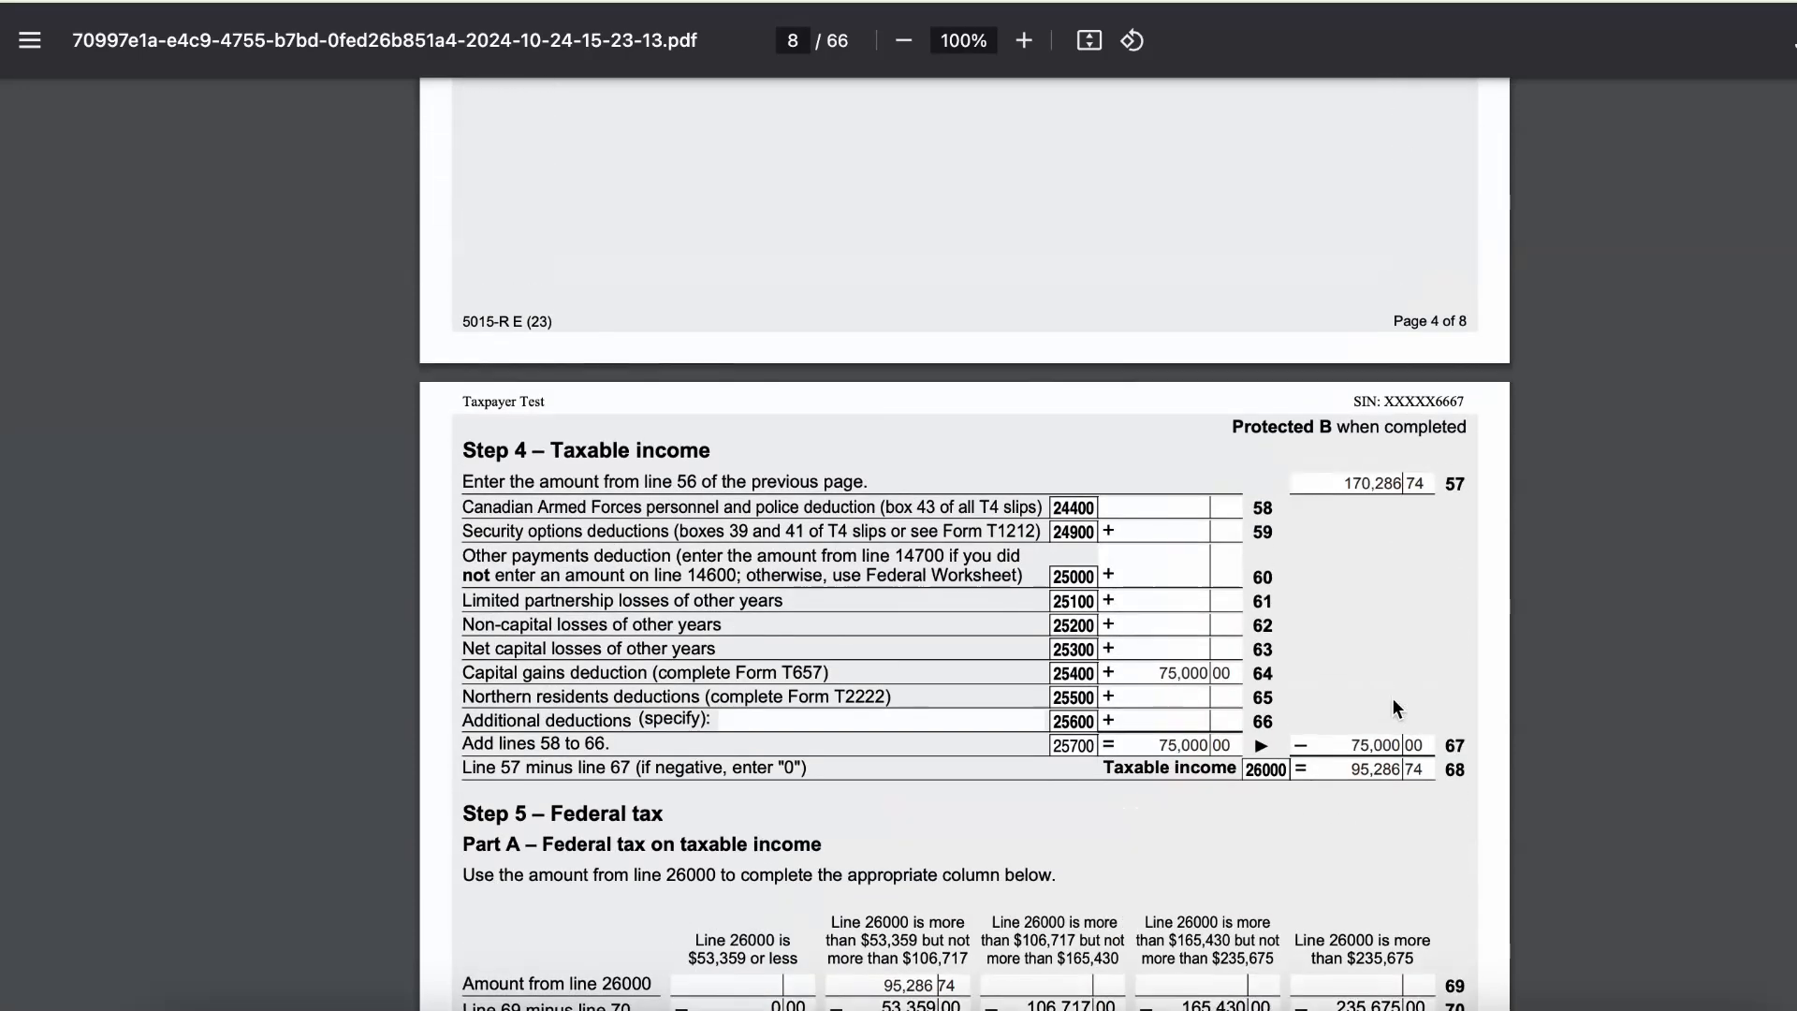